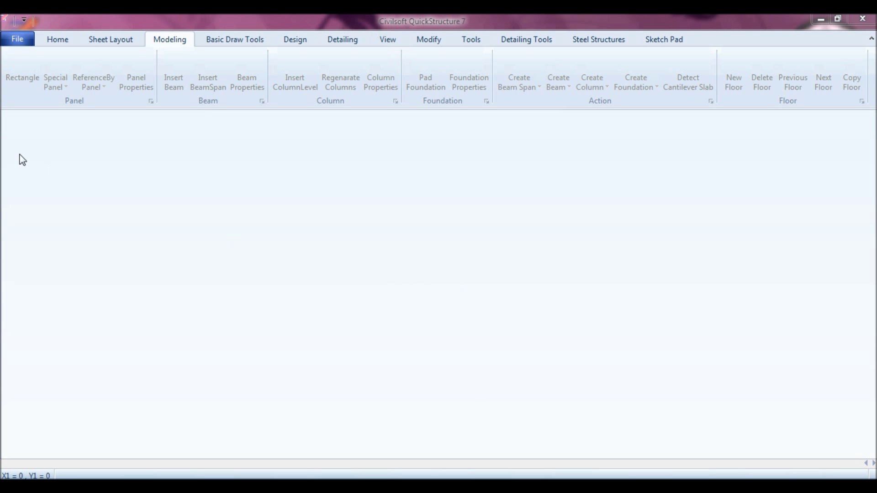
Create a new blank project with the default design properties loaded
click(18, 39)
click(47, 76)
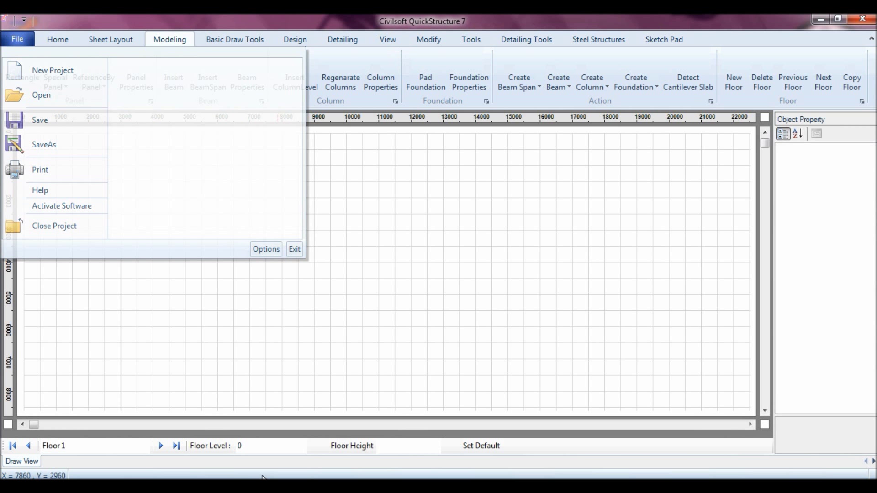
click(490, 448)
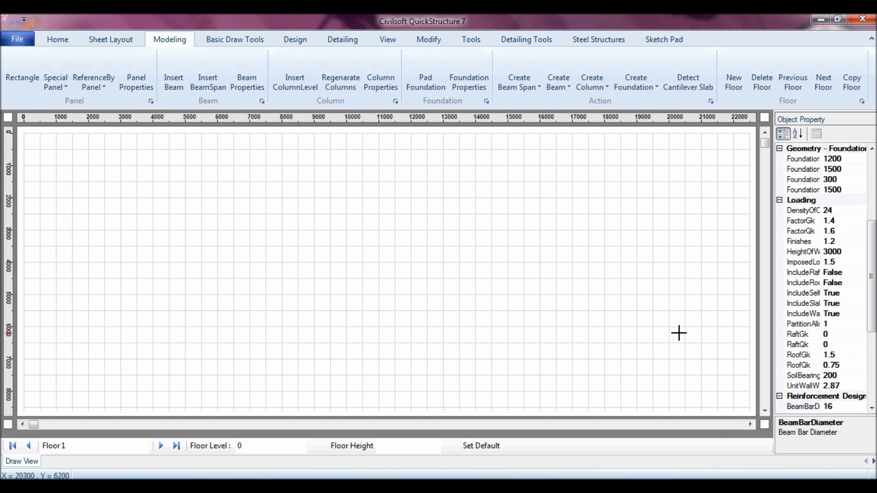
Review the imposed load (1.5) and the 150 mm panel depth in the property panel
drag(773, 293, 725, 299)
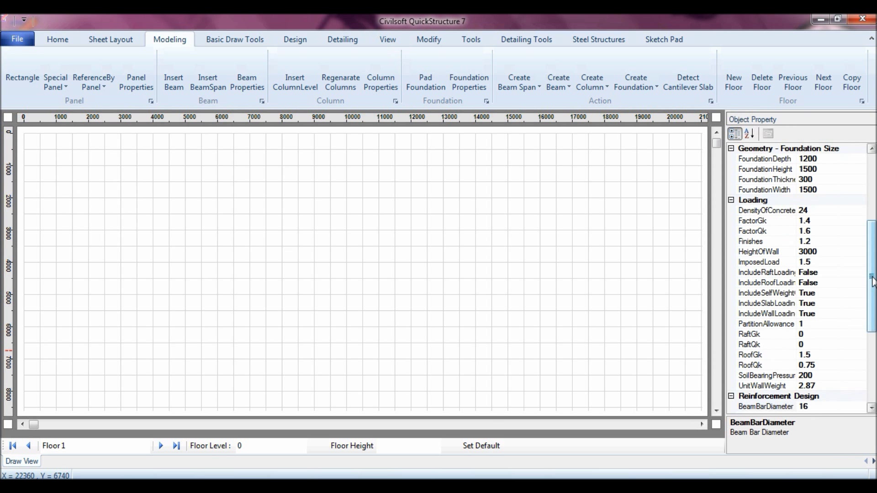
drag(873, 281, 873, 383)
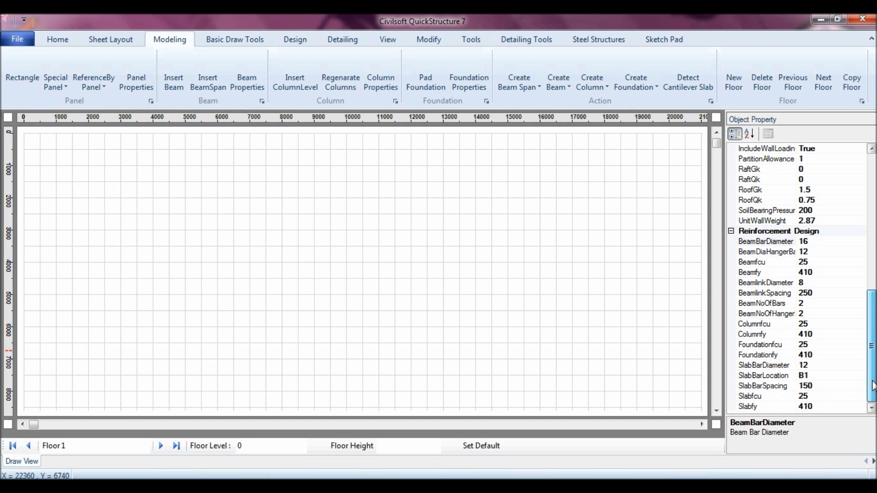
drag(873, 386, 873, 306)
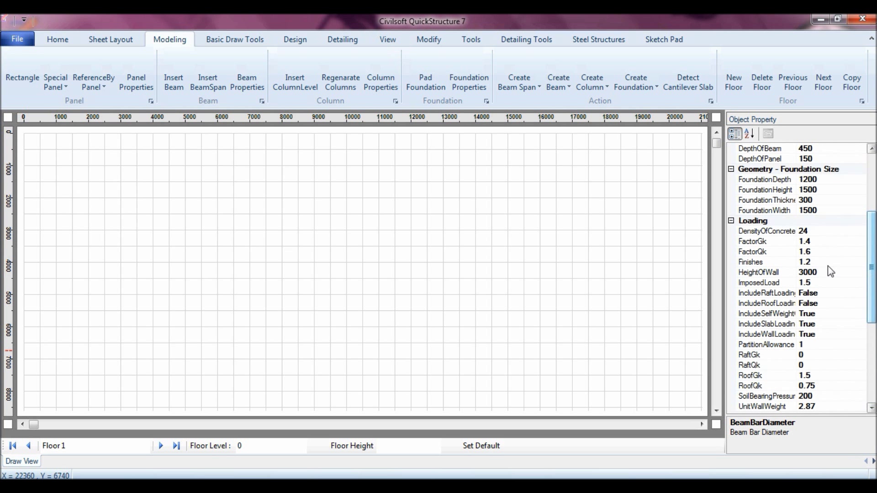
click(823, 282)
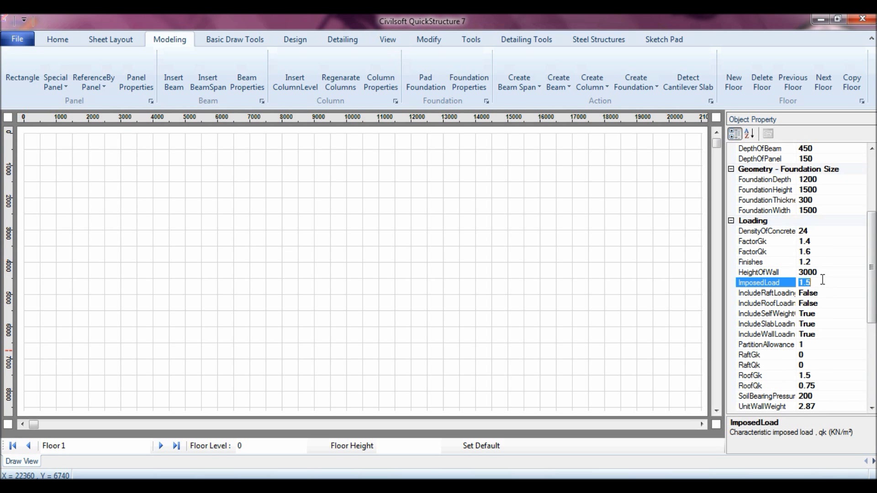
text(2.)
key(Return)
text(1)
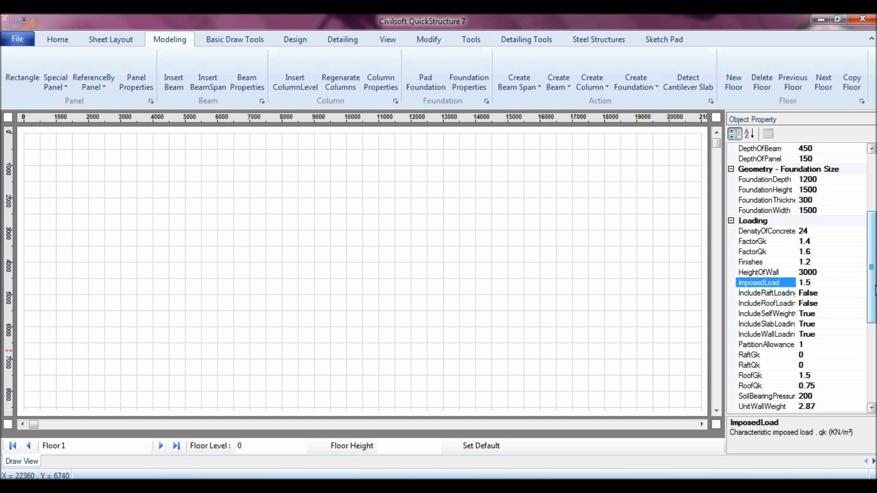
scroll(838, 274, up, 4)
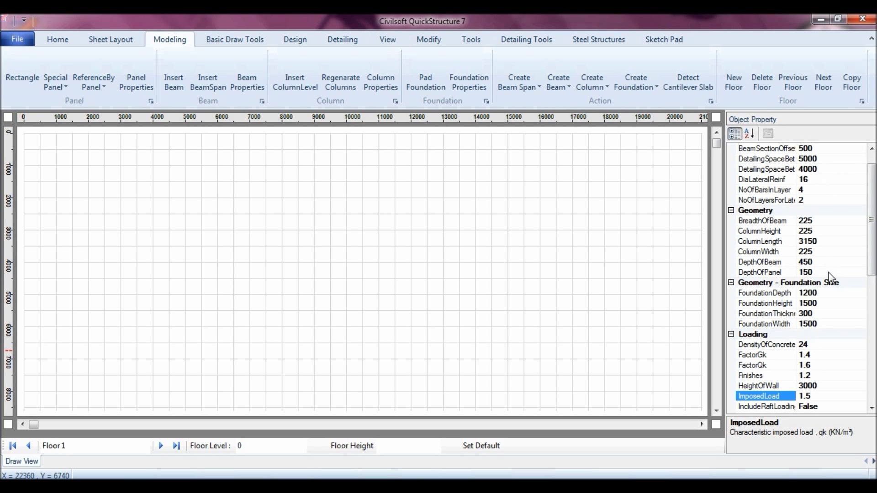
click(830, 273)
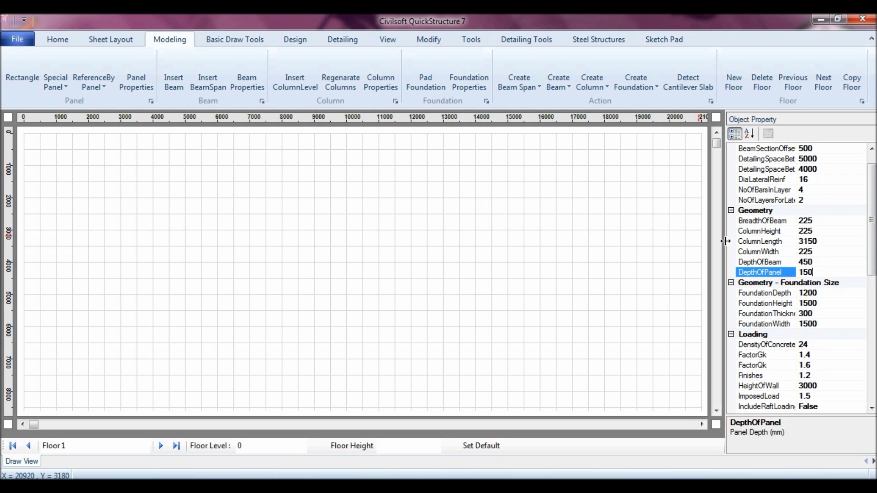
drag(726, 241, 755, 241)
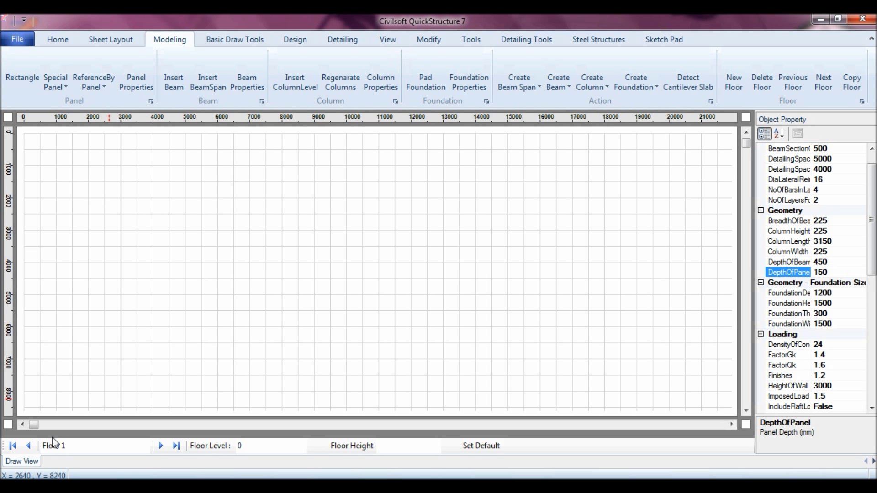
Rename the floor in the floor-name box to GROUND FLOOR
triple_click(68, 446)
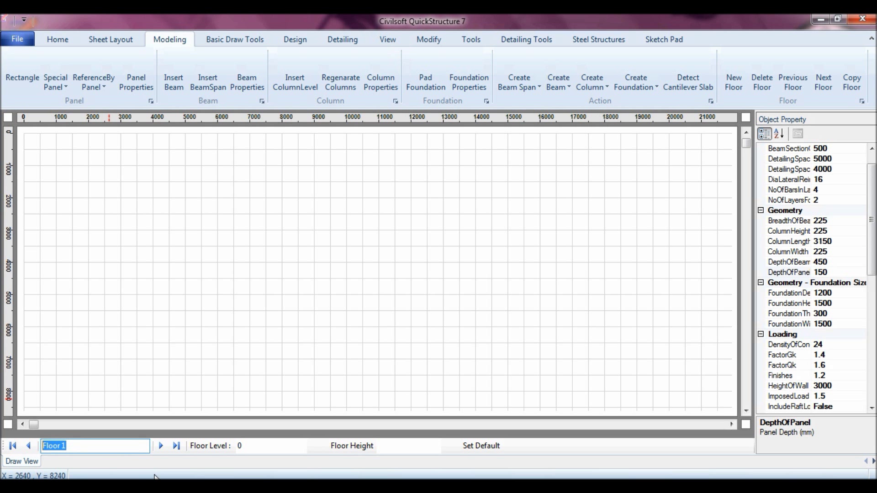
text(gr)
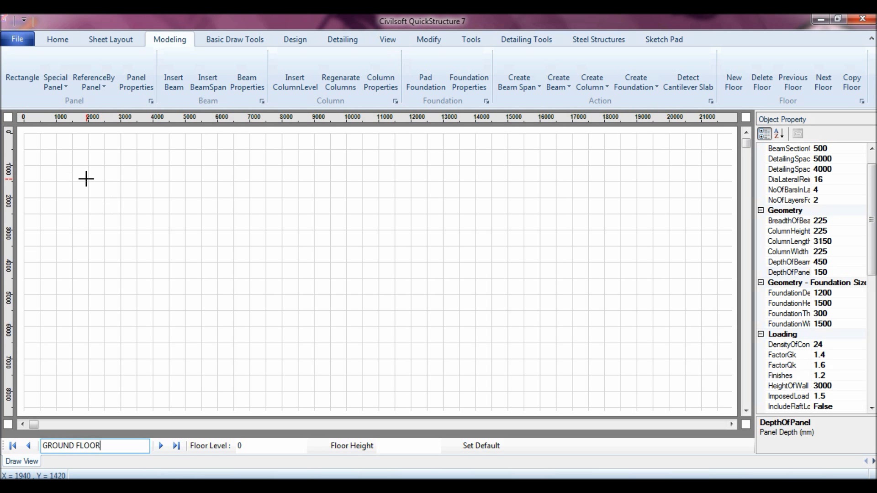
click(32, 88)
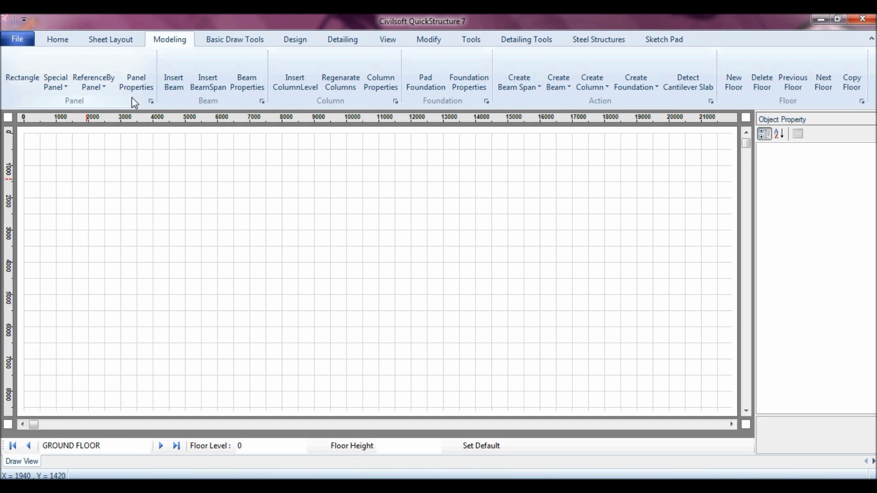
click(25, 79)
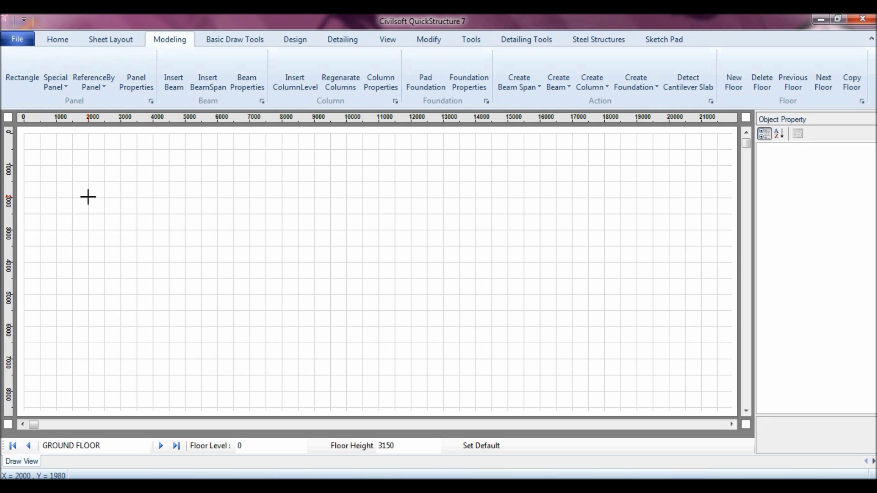
Draw a slab panel and set its width to 3000, then back to 4000
drag(88, 197, 210, 291)
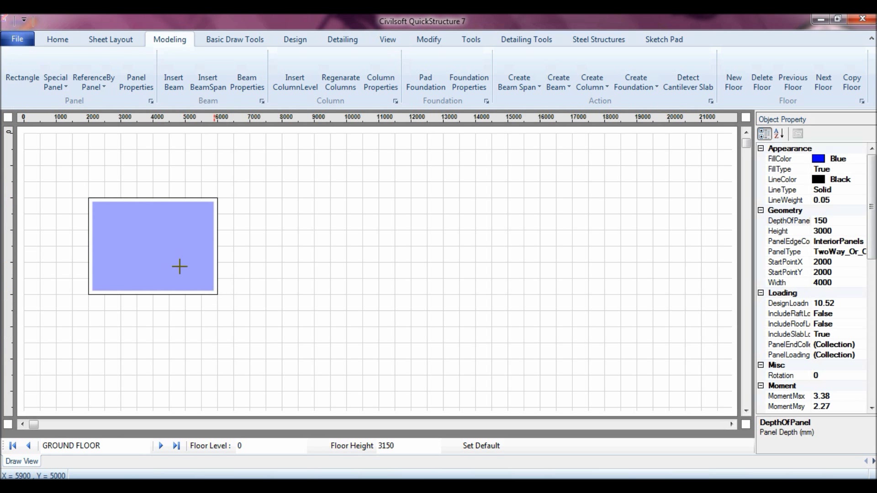
click(845, 284)
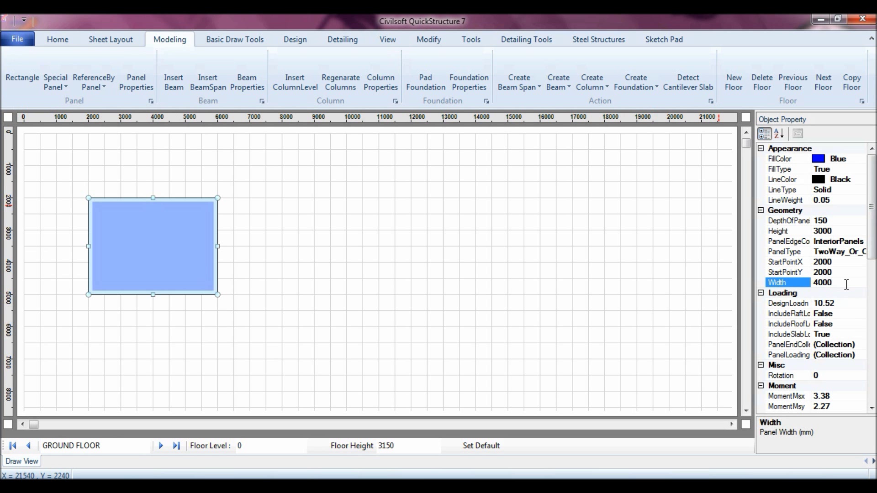
key(BackSpace)
key(BackSpace)
key(BackSpace)
key(BackSpace)
text(3000)
key(Return)
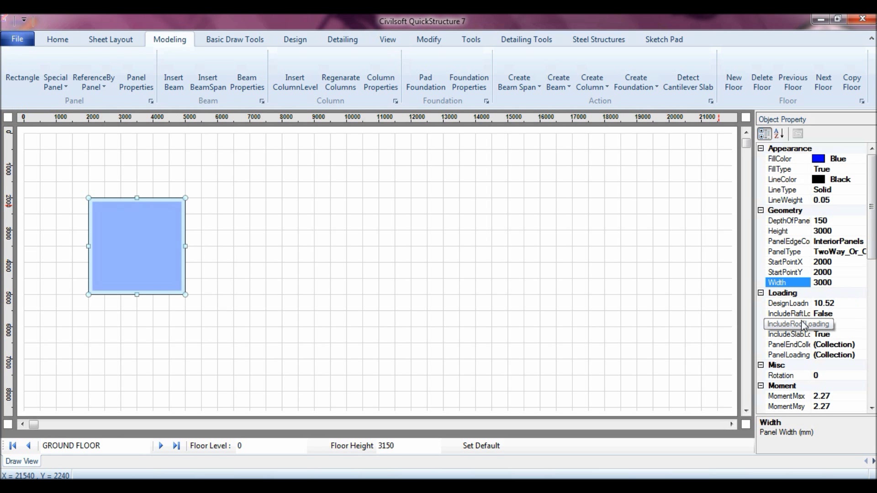
double_click(847, 287)
text(4)
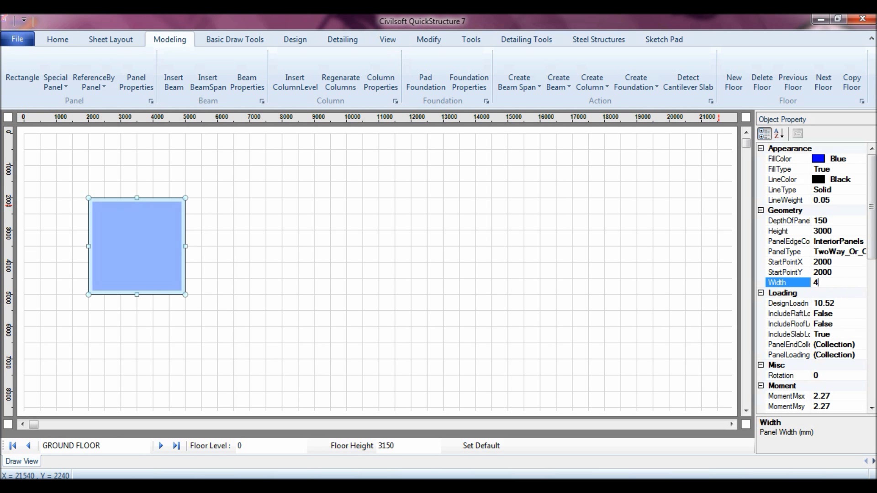
key(Return)
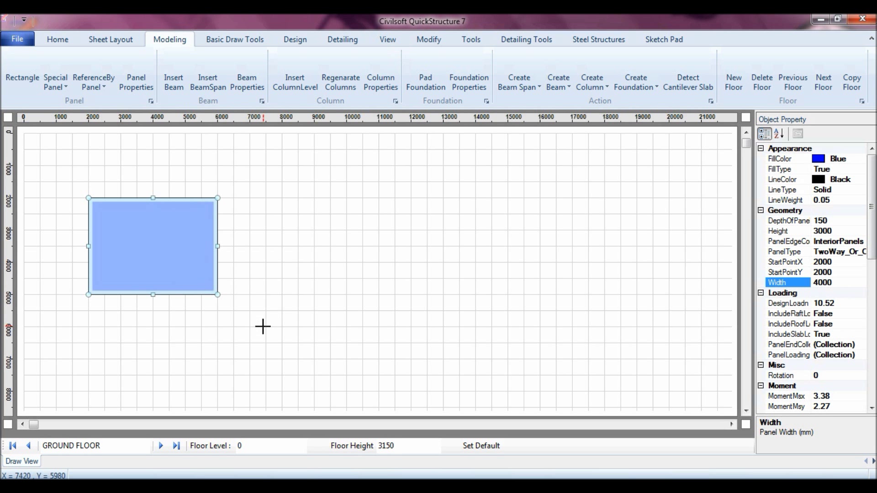
Copy the first panel twice to the right to form a row of three panels
click(263, 326)
click(183, 260)
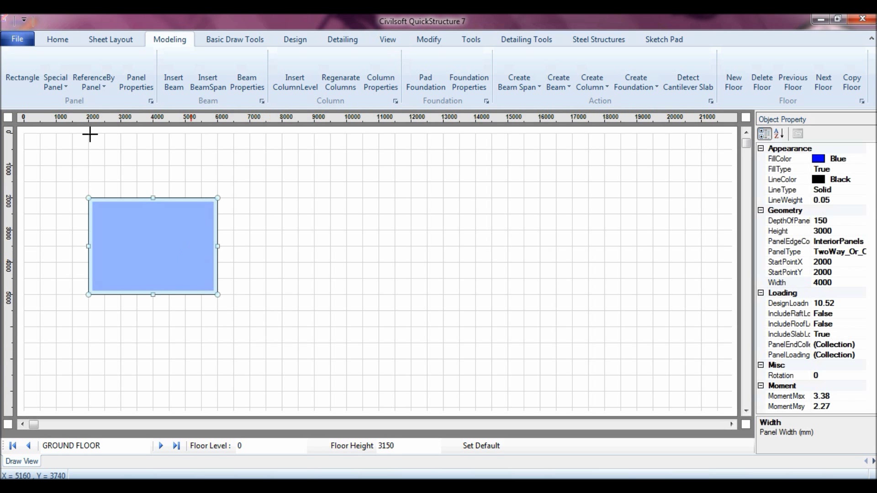
click(94, 87)
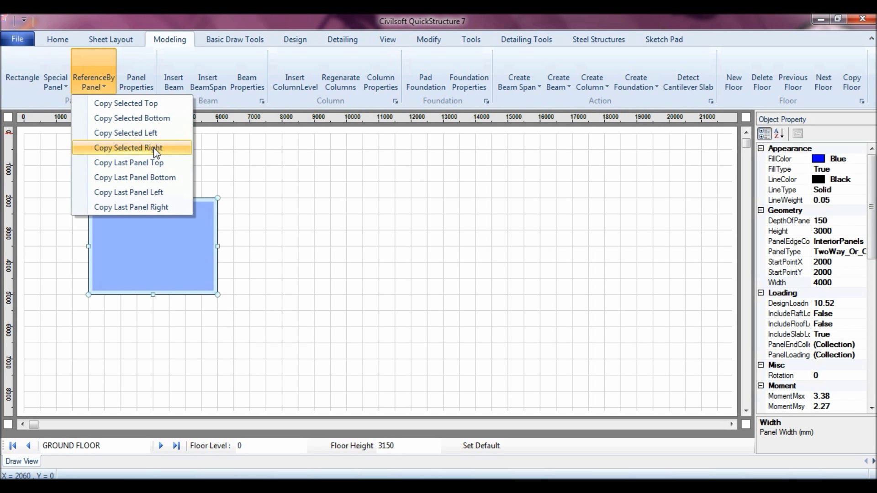
click(169, 152)
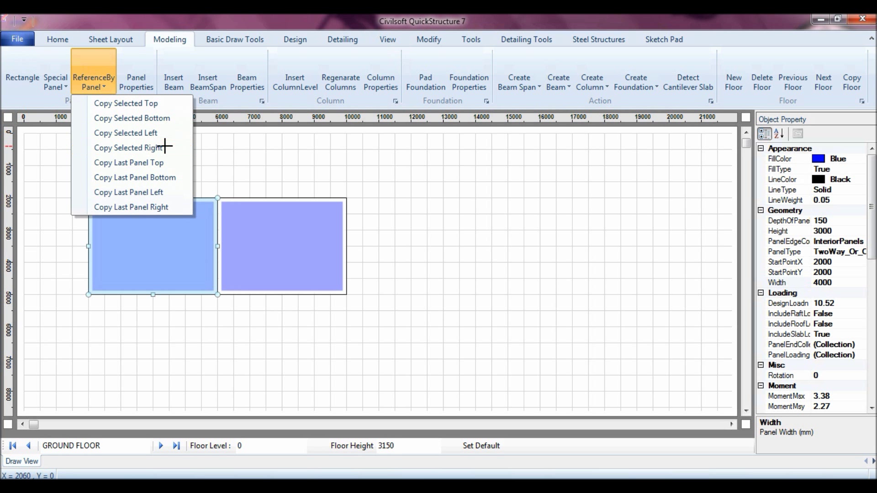
click(95, 84)
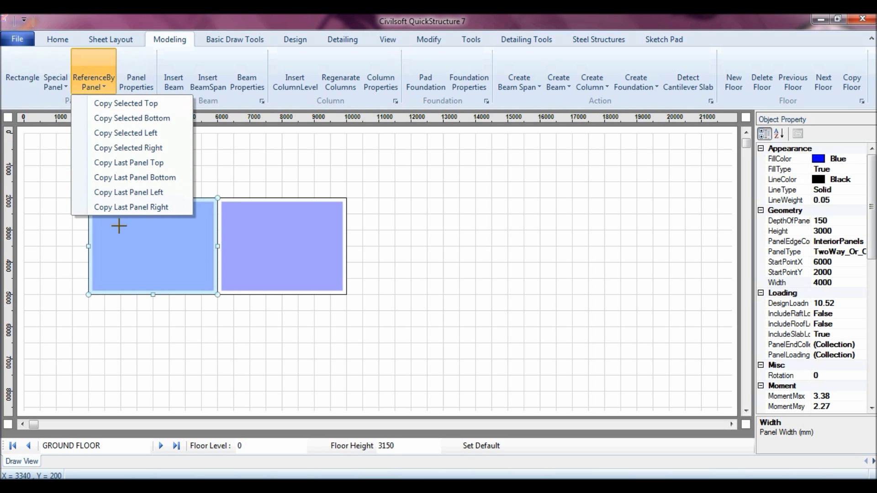
click(150, 207)
Copy the first panel below and add two panels to its right for the second row
click(93, 84)
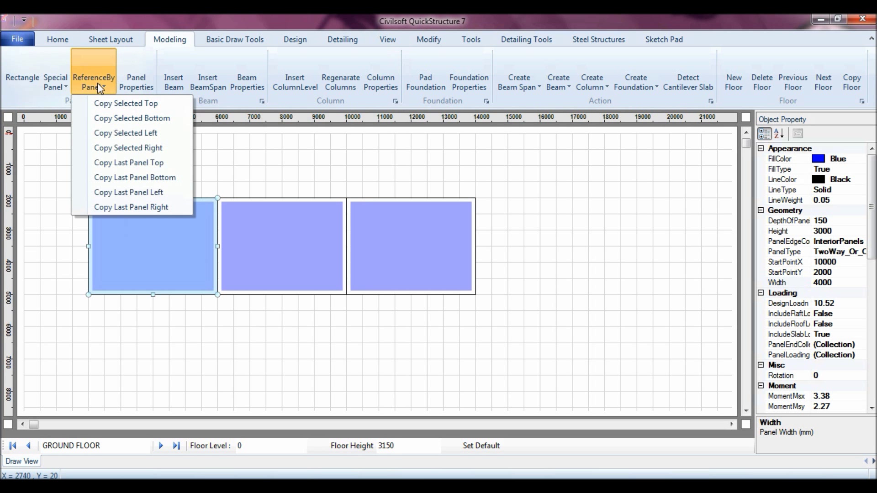
click(119, 120)
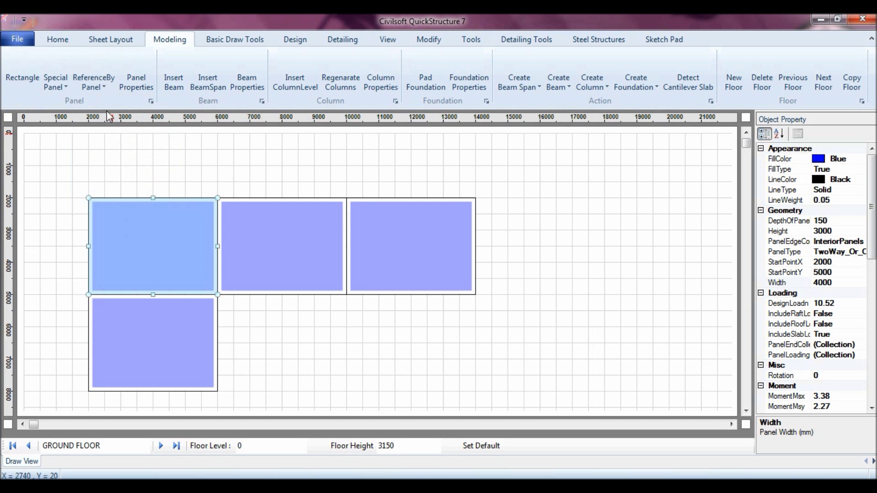
click(97, 85)
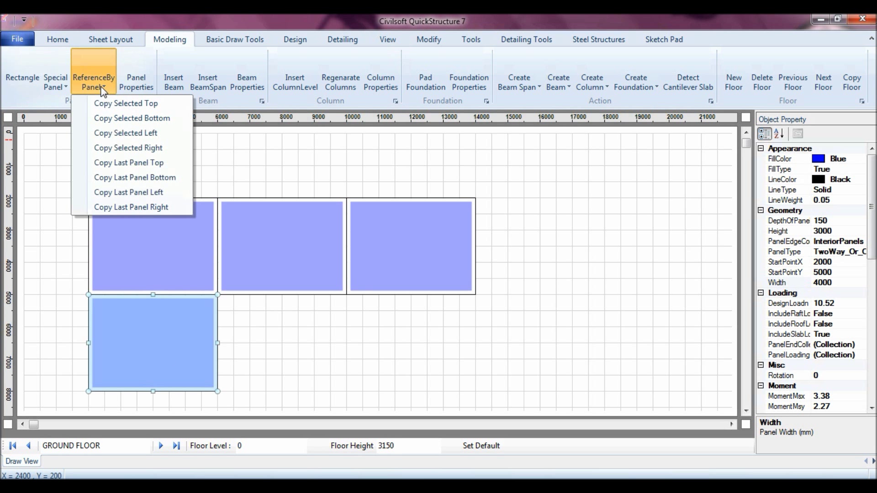
click(153, 147)
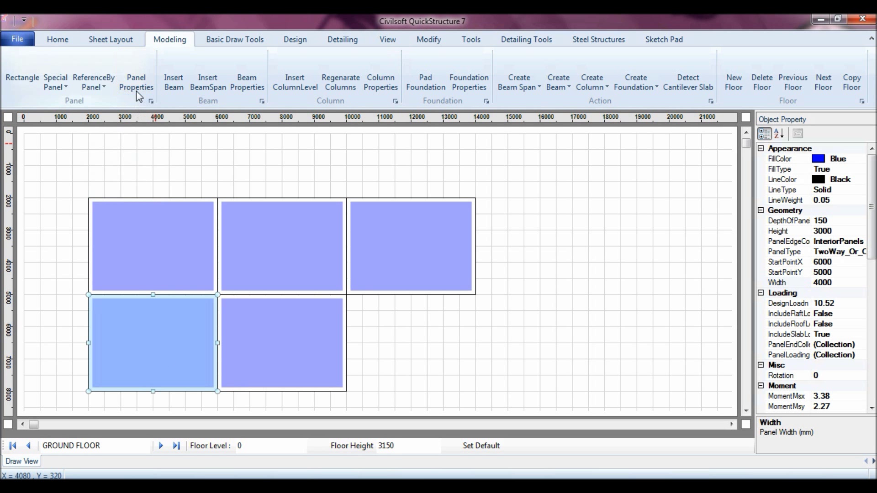
click(95, 83)
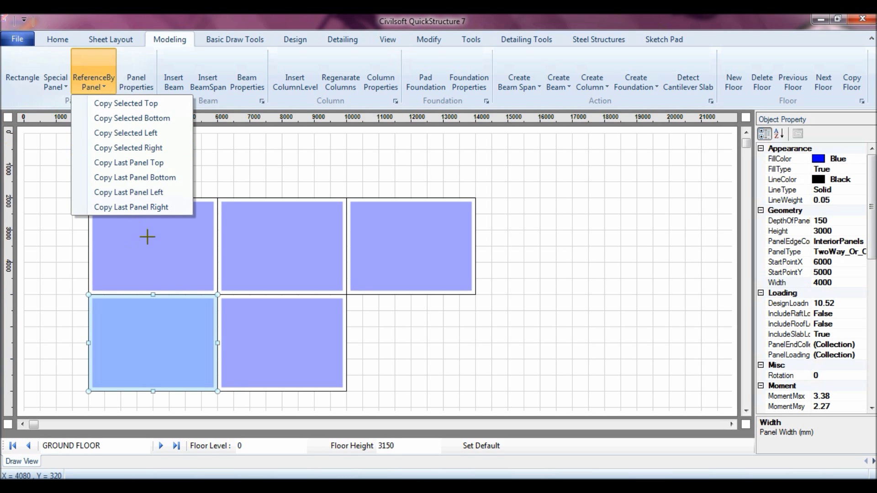
click(141, 209)
click(507, 258)
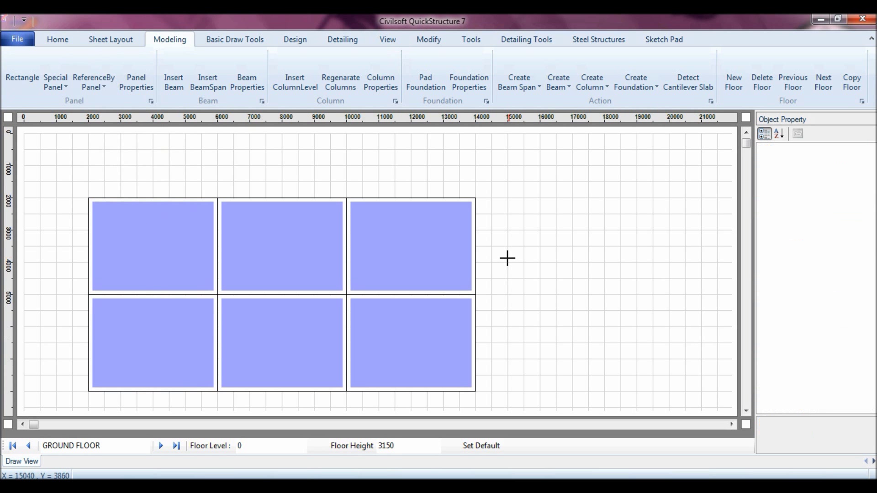
Turn on panel numbers so the panels are labelled P1 to P6
click(392, 40)
click(647, 60)
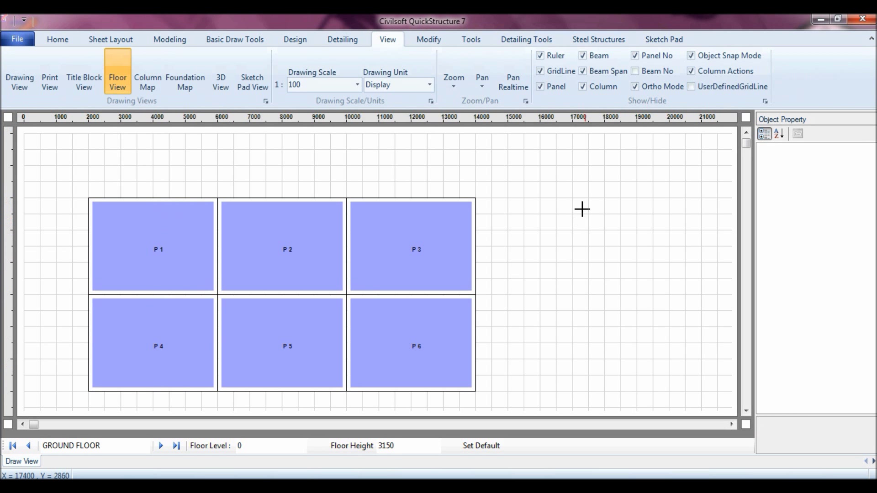
click(184, 45)
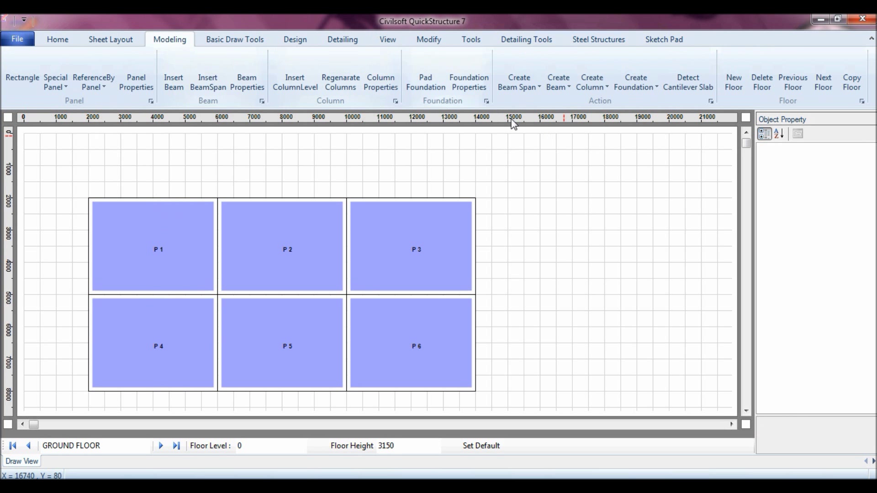
Generate beam spans around all six panels and name the new floor FIRST FLOOR
click(526, 87)
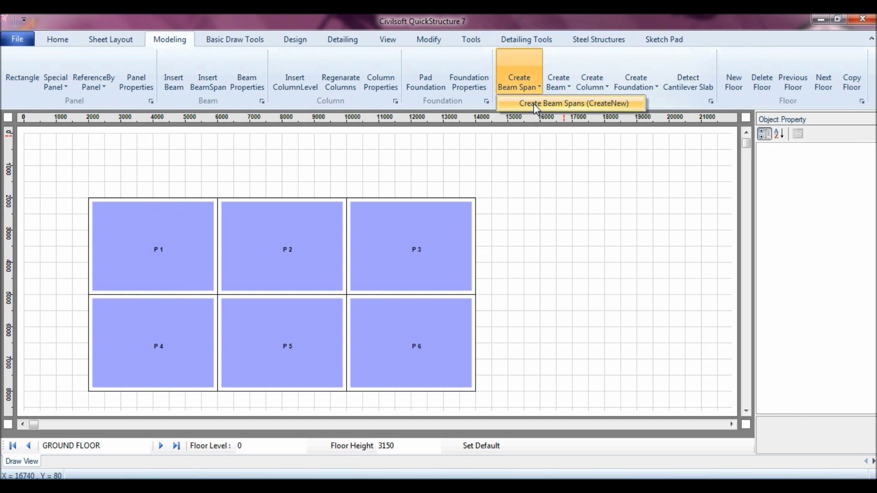
click(566, 103)
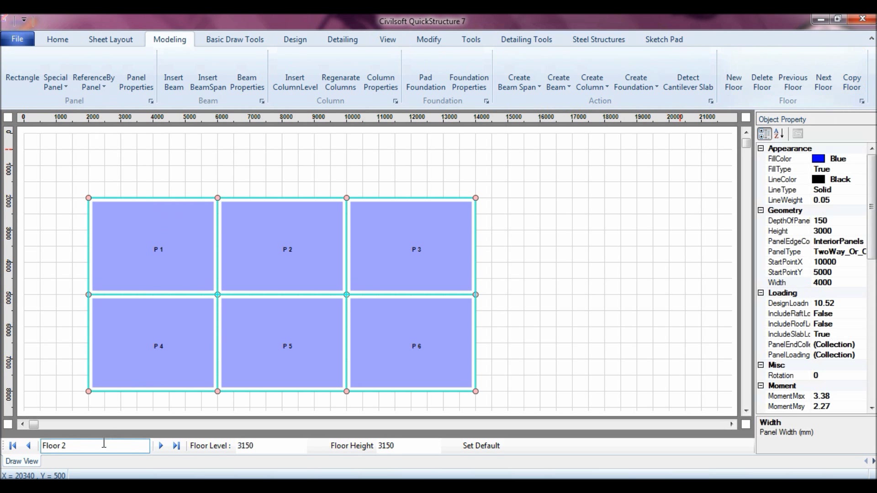
text(FIRST)
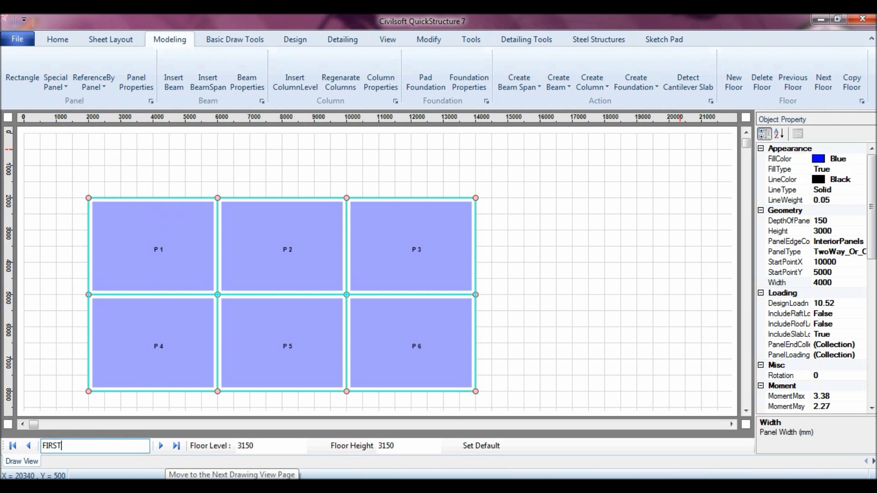
text( FLOOR)
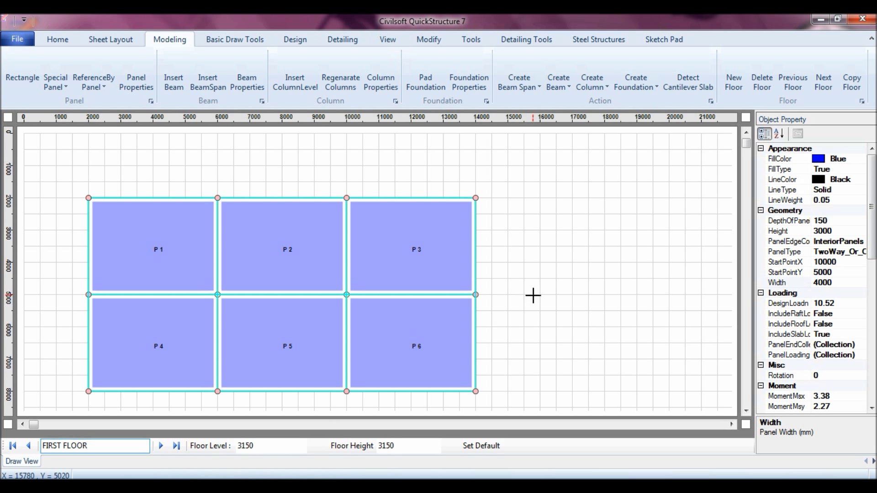
click(553, 289)
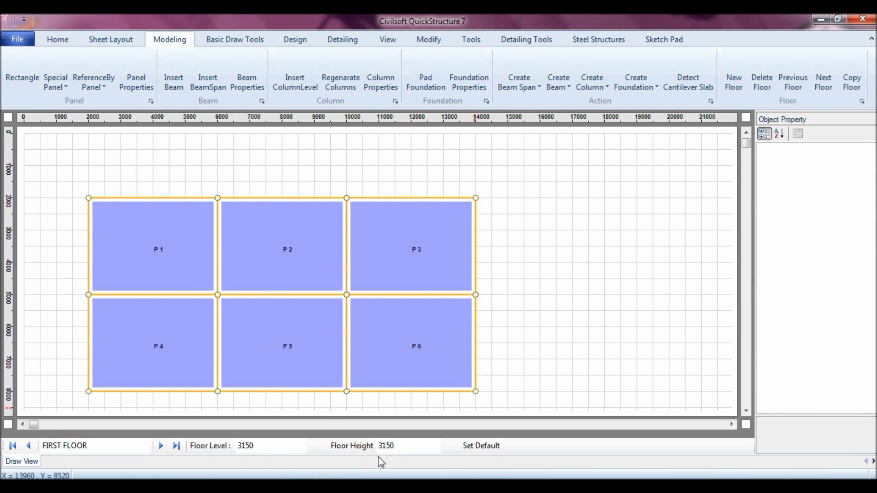
Check the 3150 floor level and height, then generate beams on all edges and columns at every node
click(261, 445)
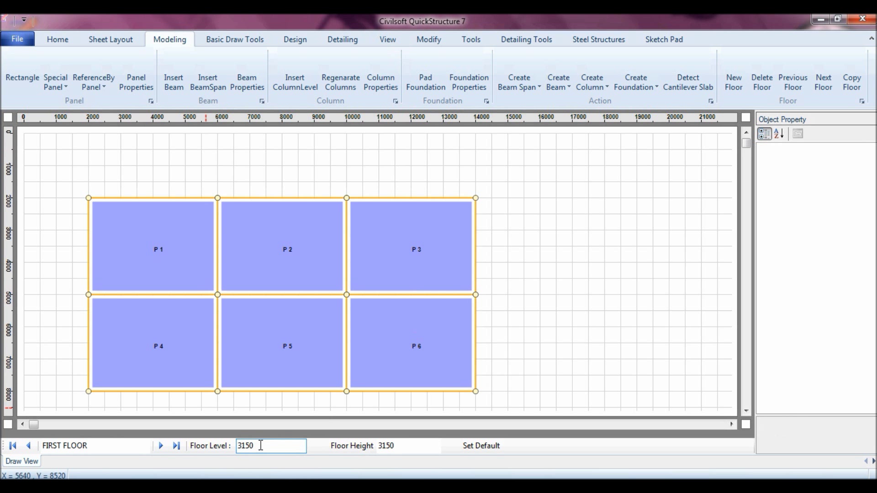
click(388, 445)
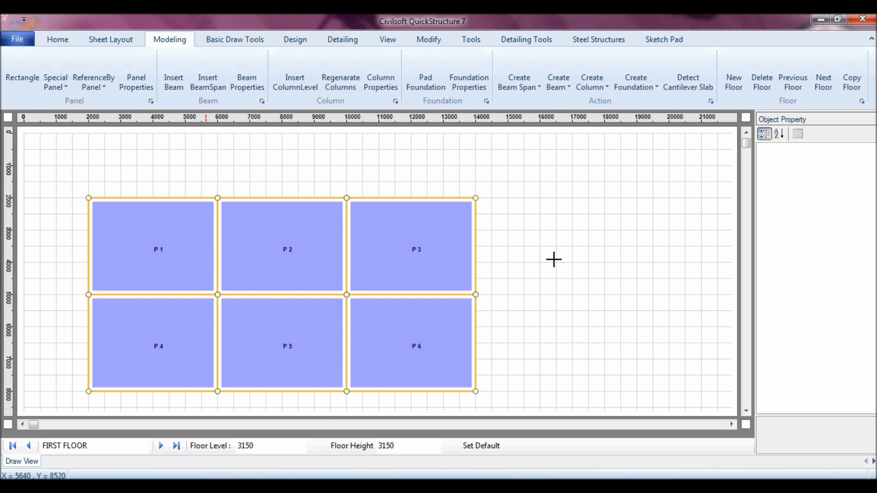
click(561, 89)
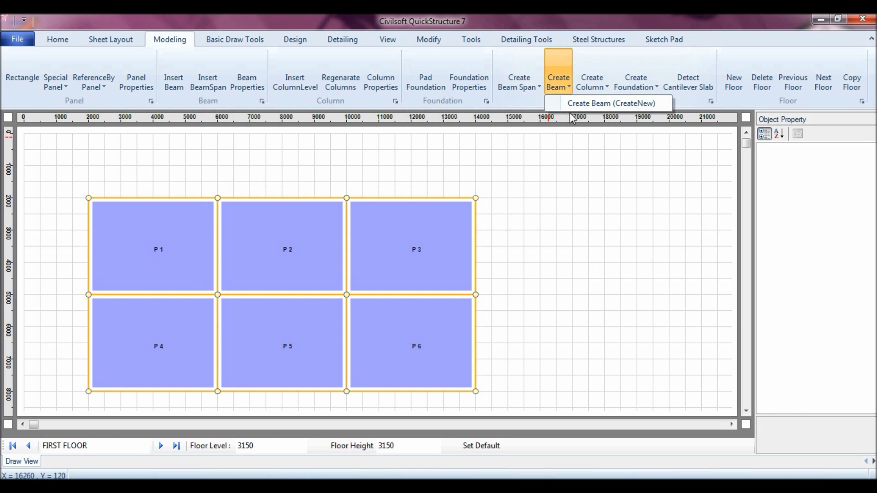
click(589, 104)
click(592, 86)
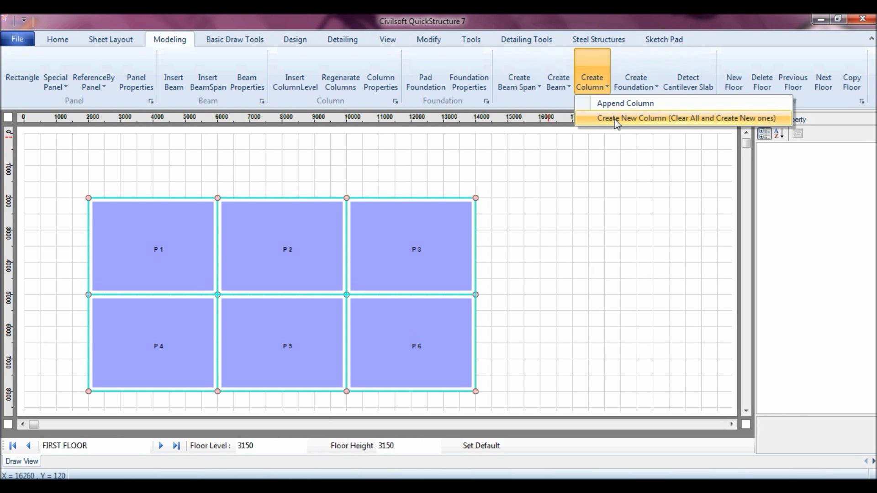
click(615, 119)
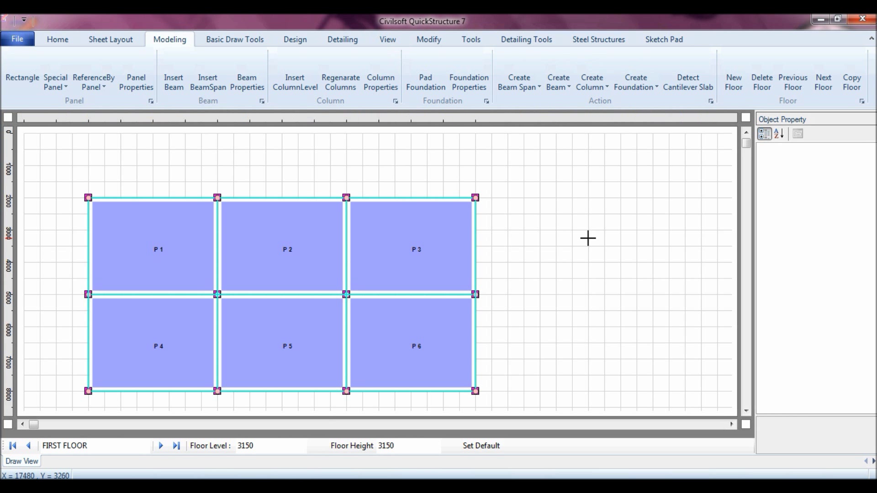
click(390, 41)
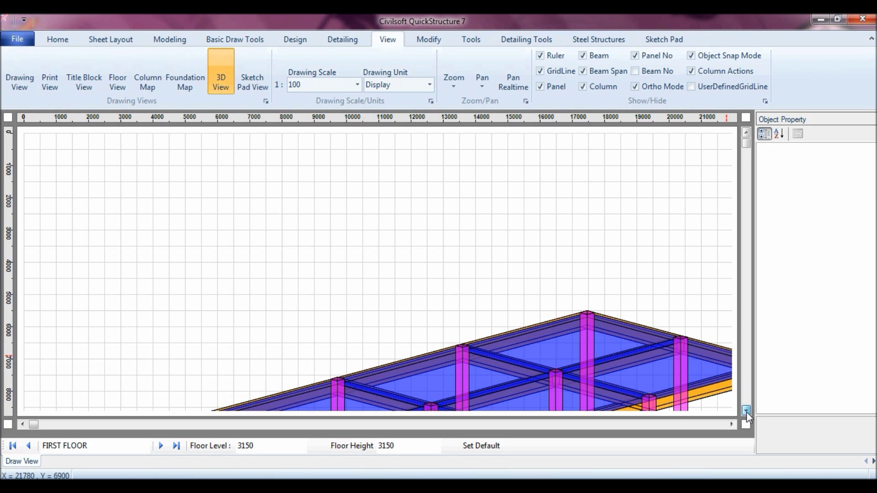
click(747, 412)
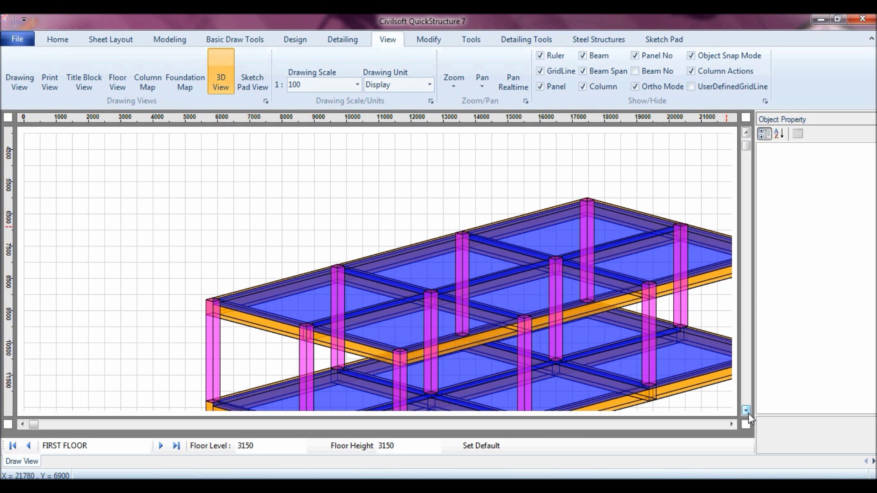
click(731, 424)
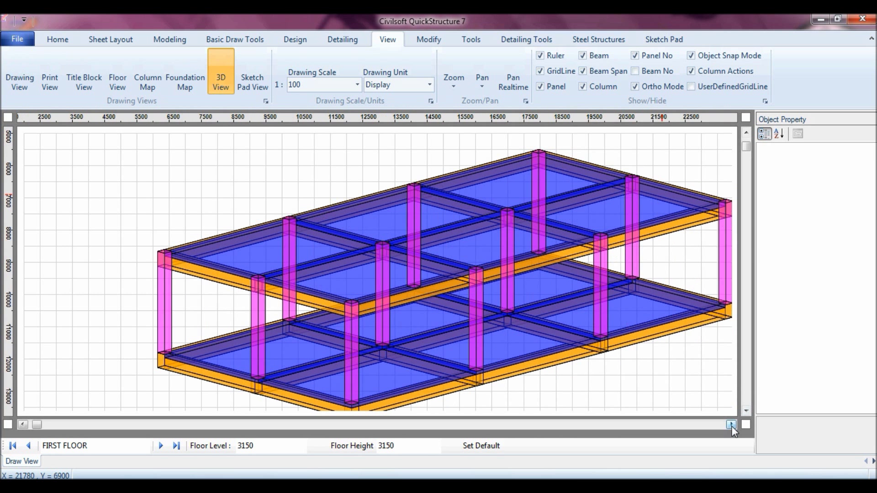
click(116, 82)
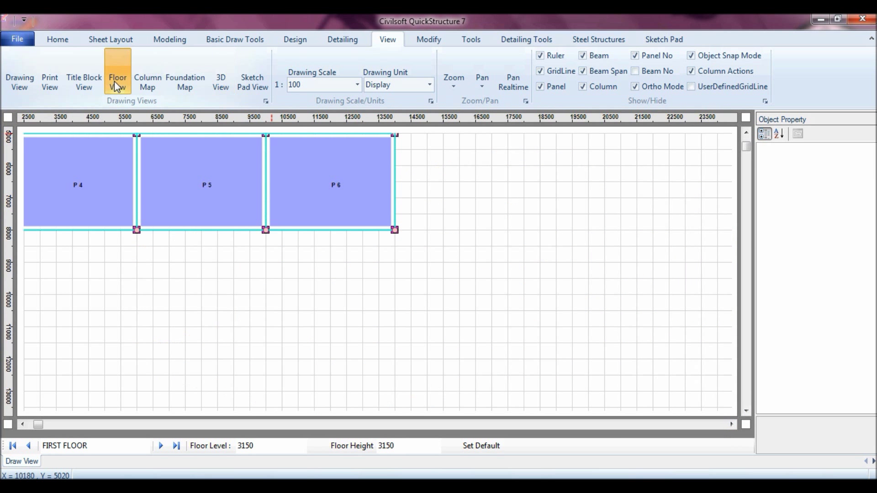
click(746, 133)
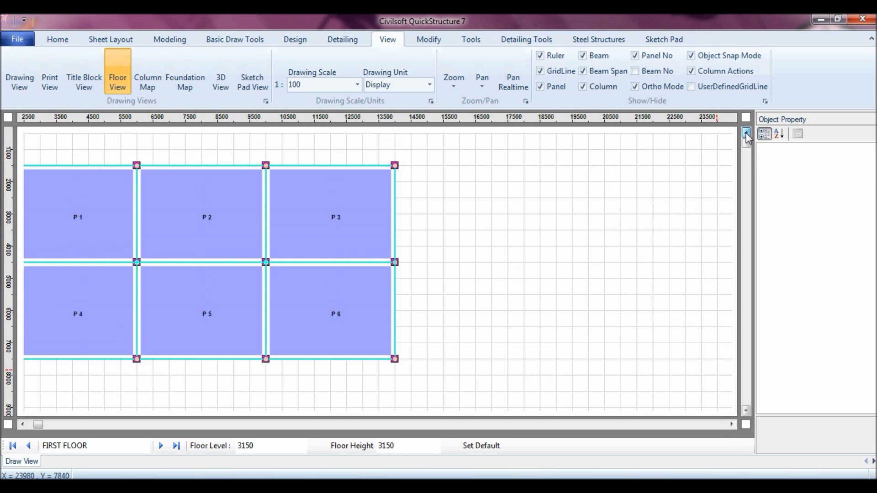
drag(43, 423, 38, 424)
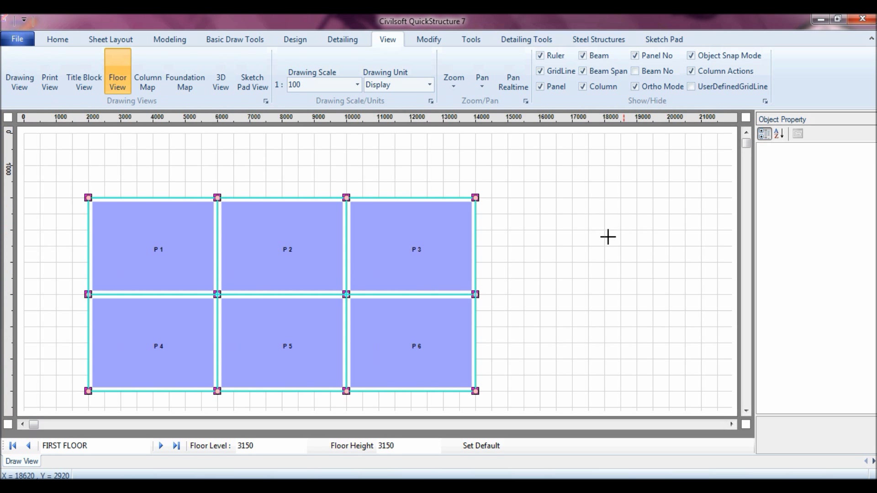
Copy the first floor to a new level at 6300 and name it ROOF LEVEL
click(172, 40)
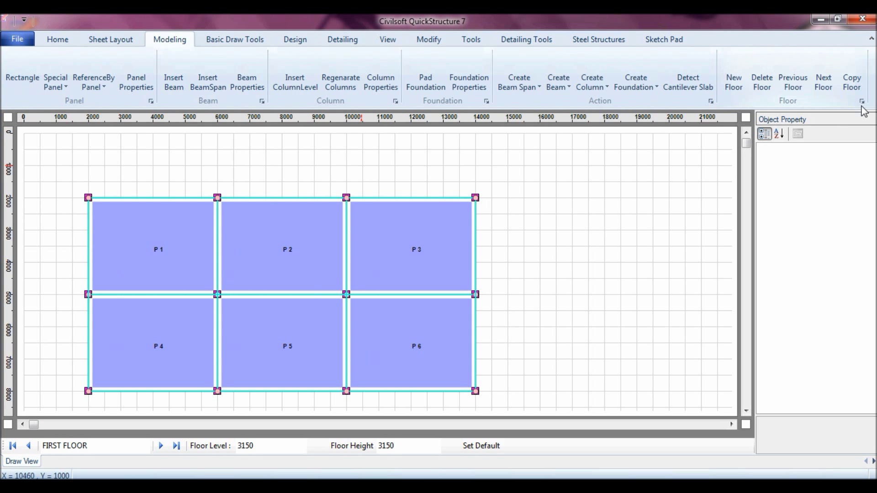
click(853, 85)
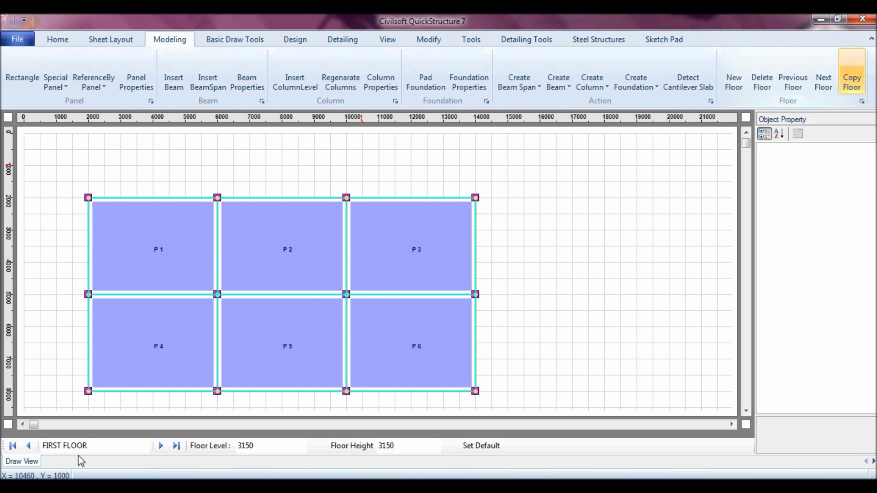
text(ROOF LEVEL)
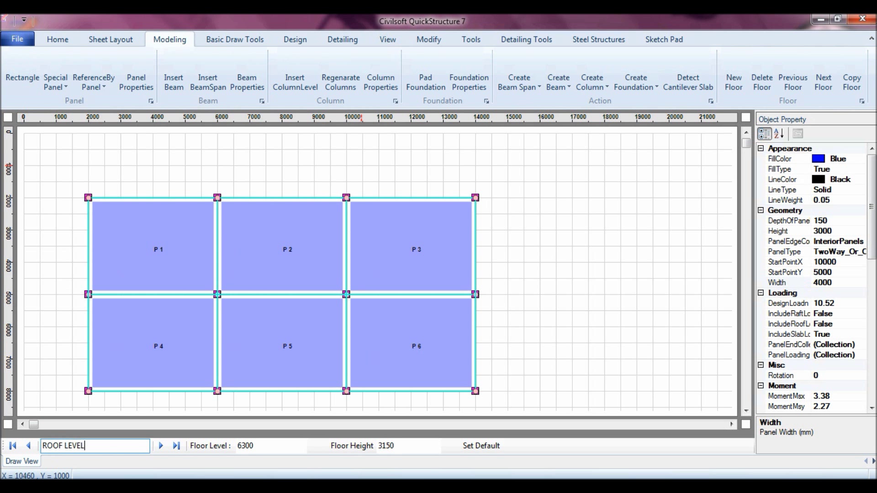
click(538, 265)
Set roof loading to included and the partition allowance to 0 in the default properties
click(480, 447)
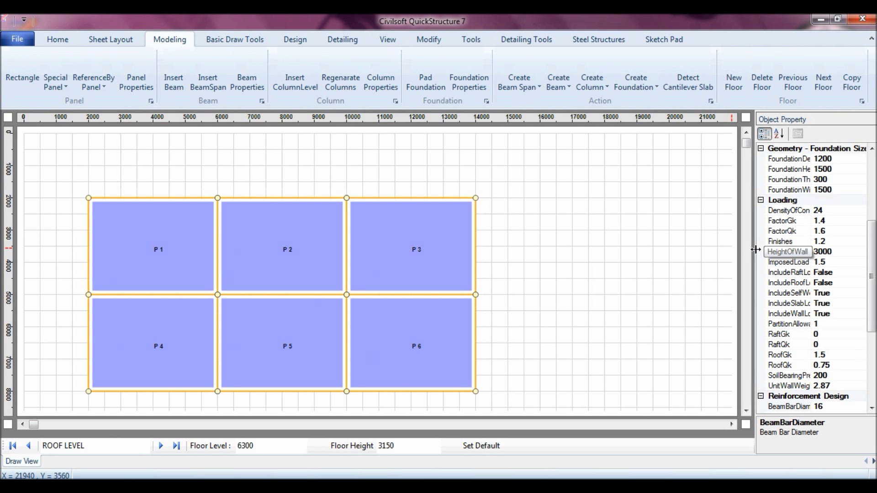
drag(751, 251, 730, 252)
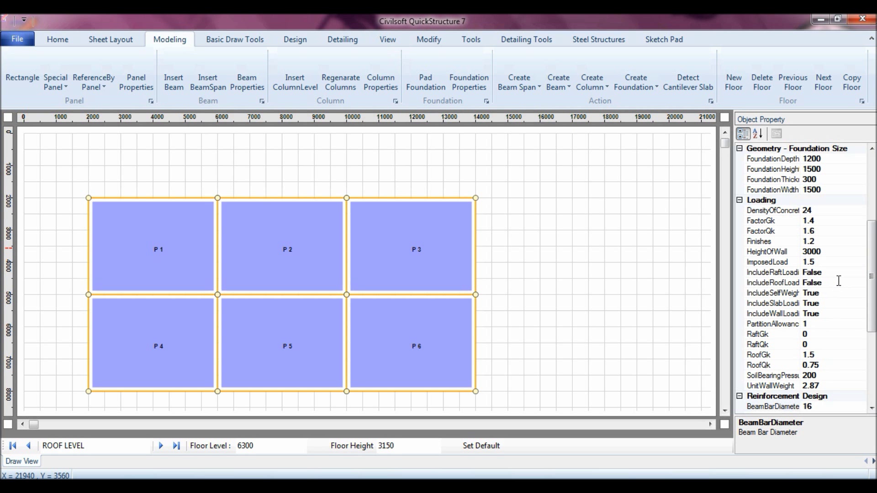
click(839, 283)
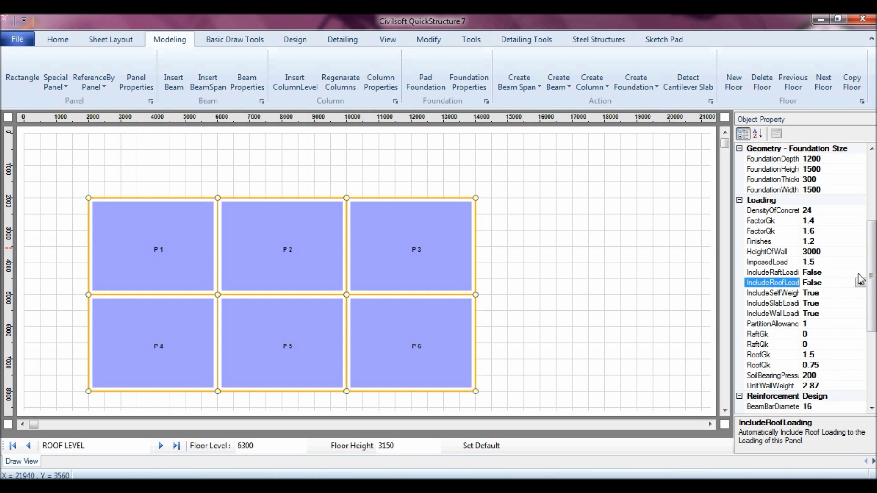
click(861, 283)
click(826, 294)
click(815, 325)
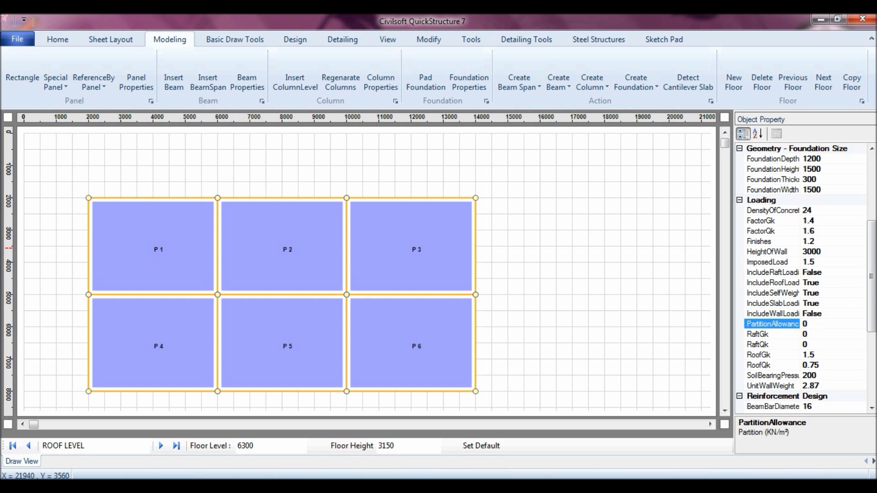
text(0)
click(833, 294)
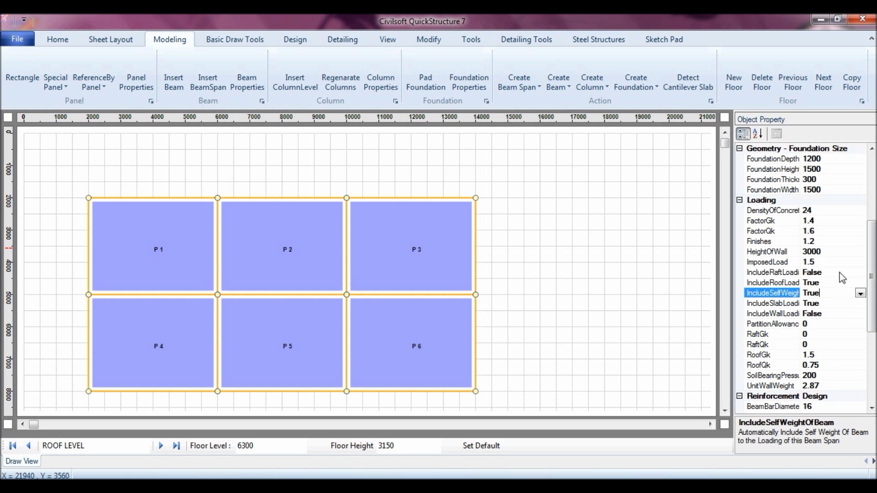
Set IncludeSlabLoading to False, check RoofGk 1.5 and RoofQk 0.75, and set beam depth to 300
click(843, 304)
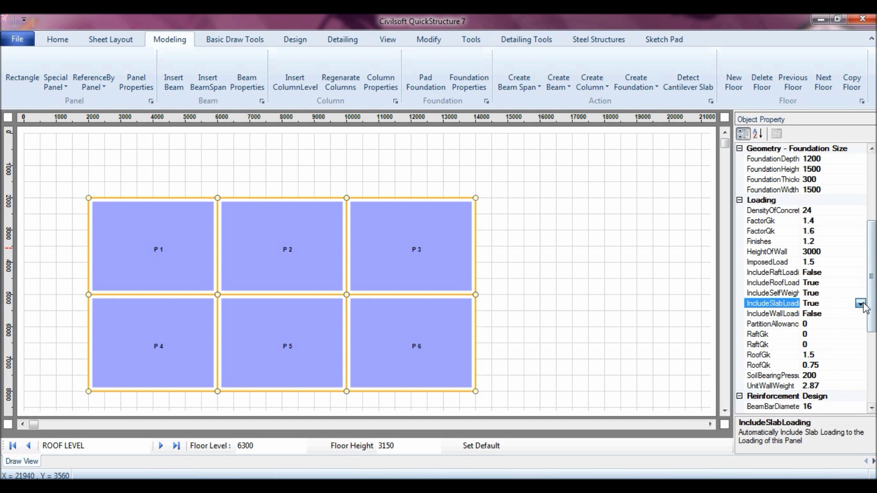
click(861, 304)
click(826, 325)
click(825, 356)
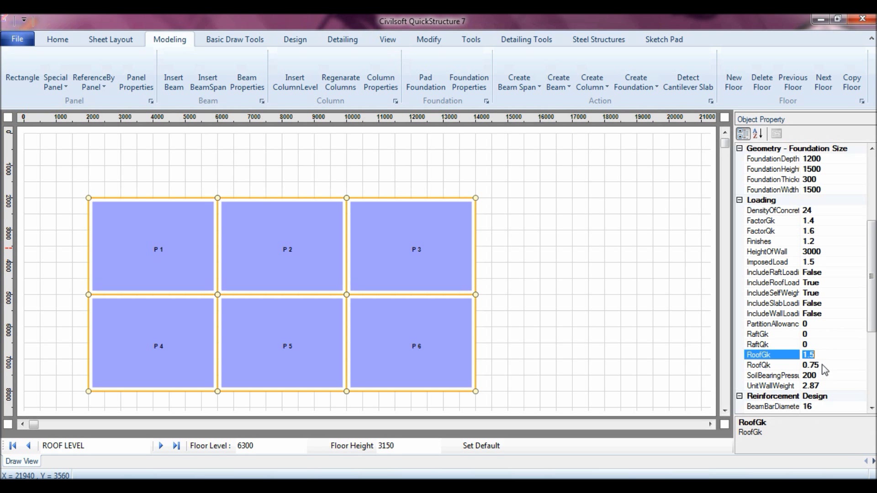
click(822, 365)
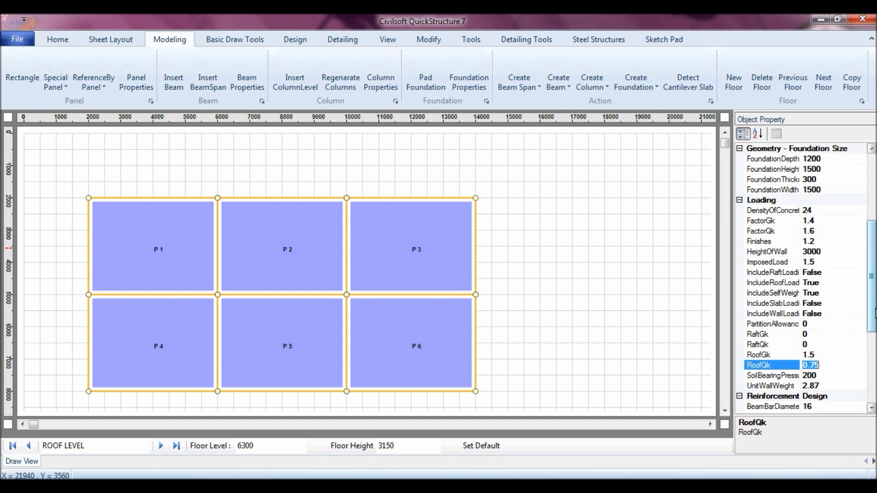
drag(872, 316, 873, 237)
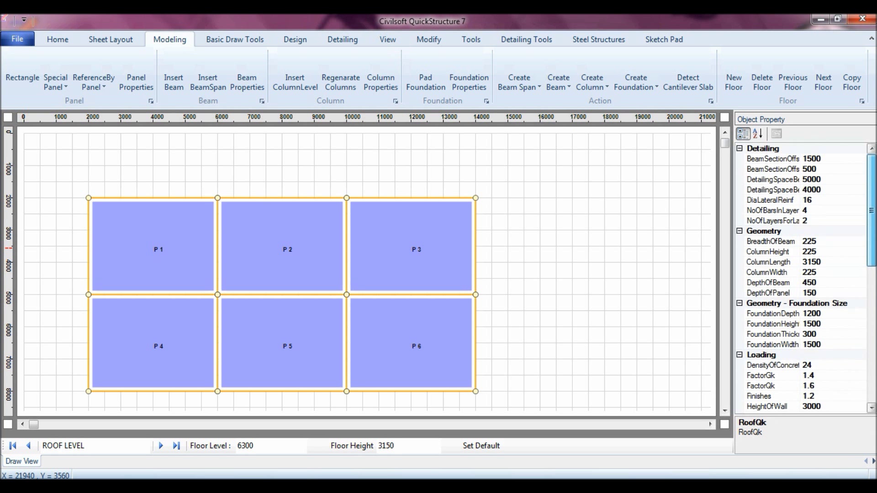
click(825, 283)
text(300)
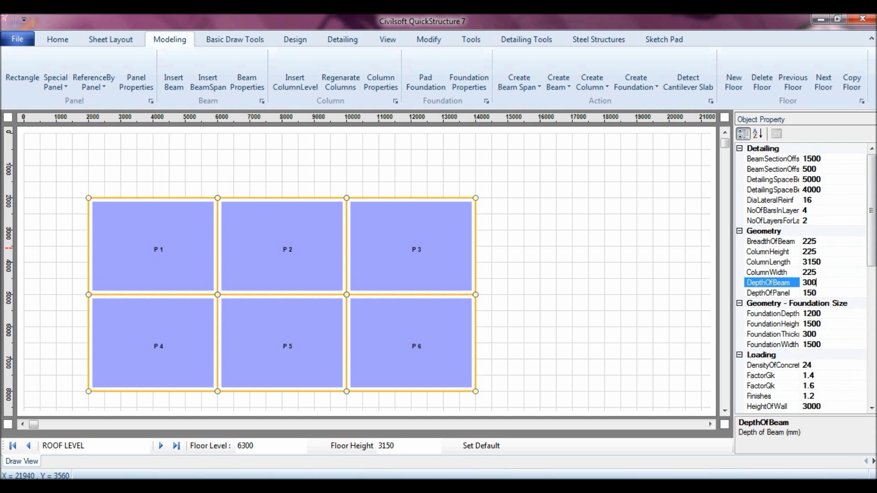
click(837, 276)
Change panel P1's panel type to RoofPanel
click(165, 243)
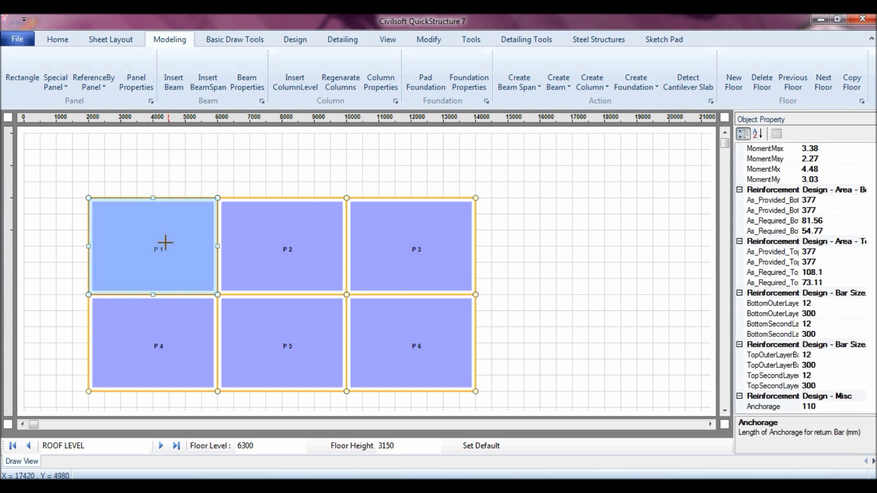
scroll(859, 226, up, 8)
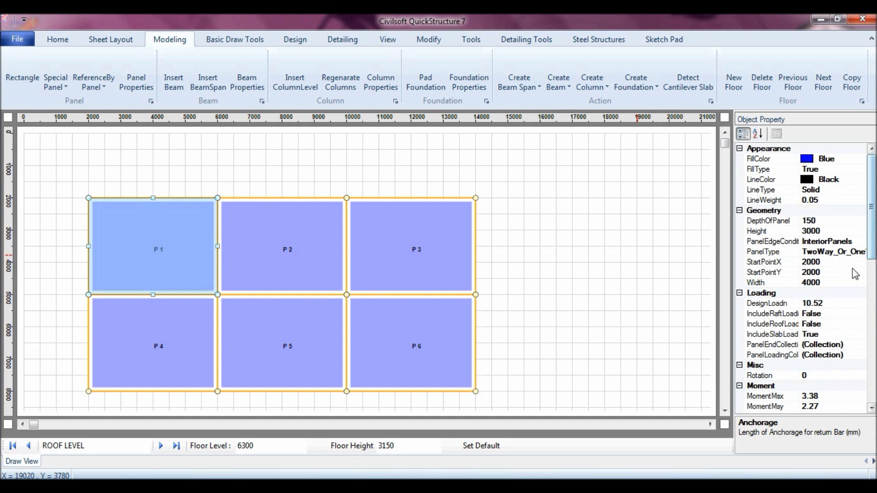
click(856, 252)
click(861, 253)
click(769, 287)
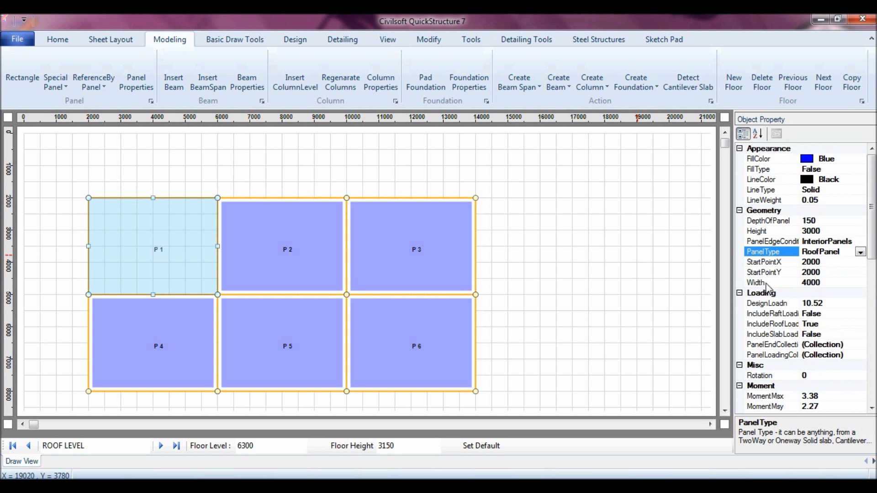
click(532, 265)
Match panel properties from P1 onto panels P2 through P6
click(429, 40)
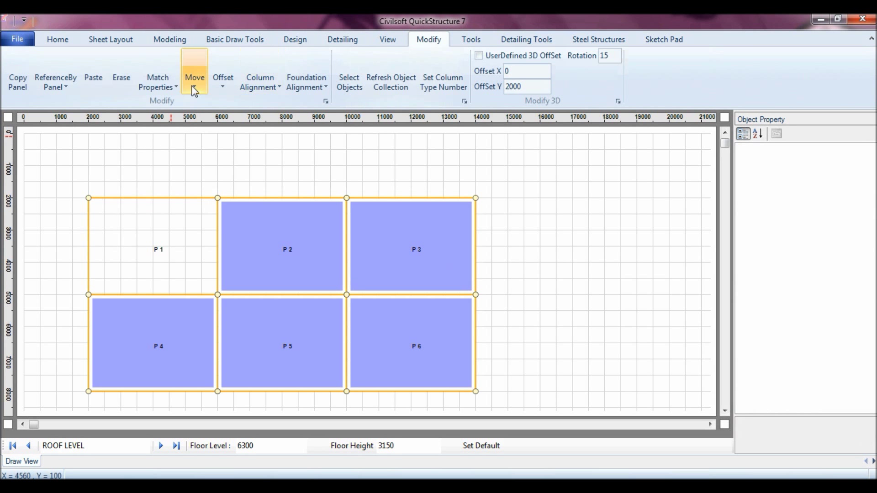
click(158, 82)
click(167, 118)
click(170, 238)
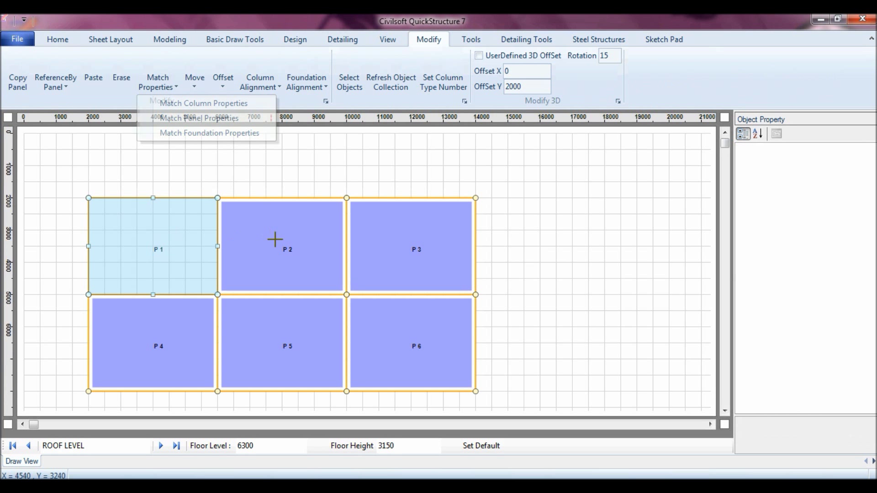
click(274, 239)
click(411, 238)
click(154, 357)
click(234, 343)
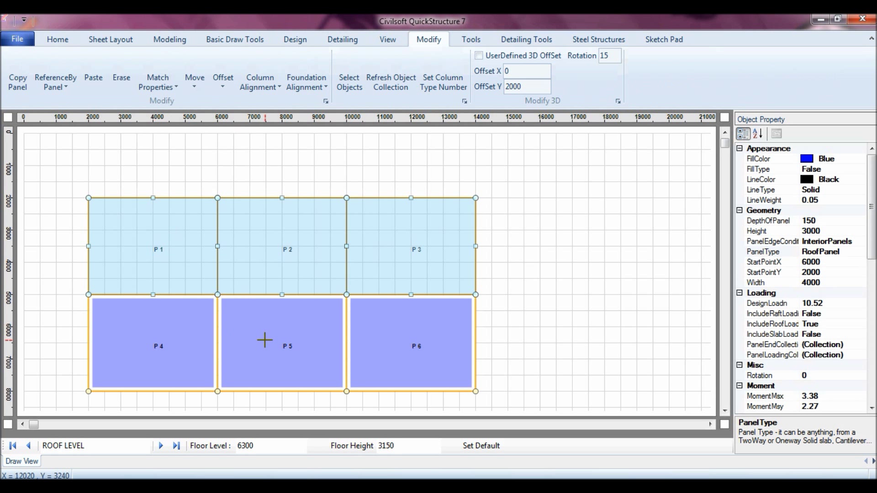
click(371, 343)
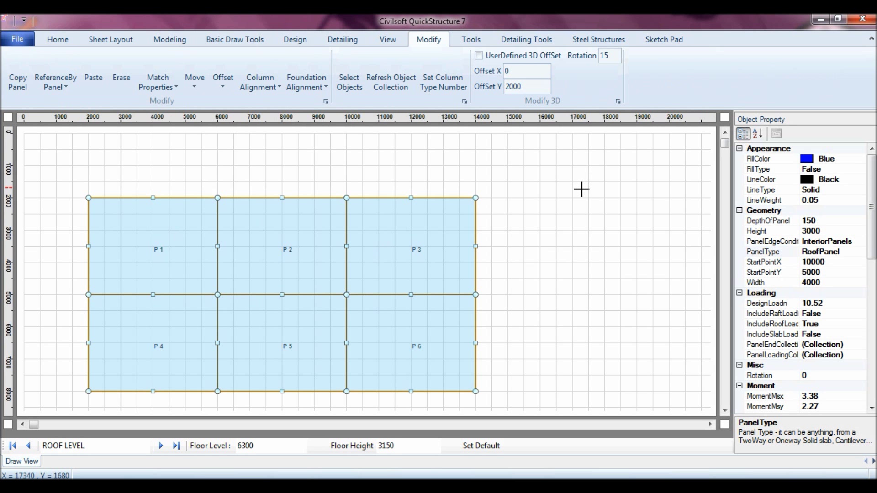
click(541, 219)
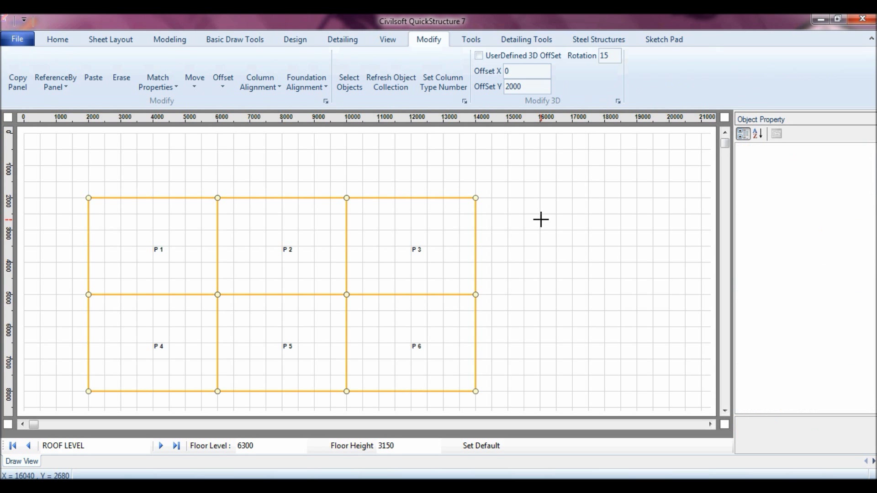
Generate beams along all roof panel edges and append columns at every grid node
click(179, 41)
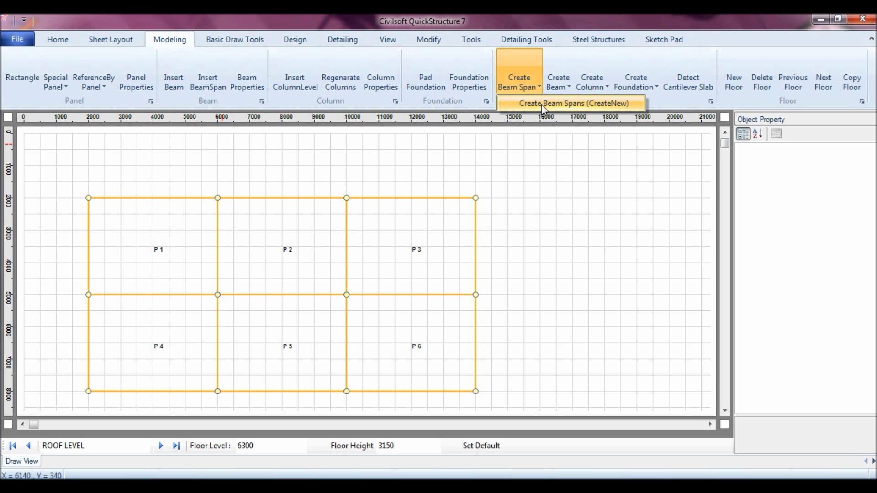
click(562, 88)
click(582, 103)
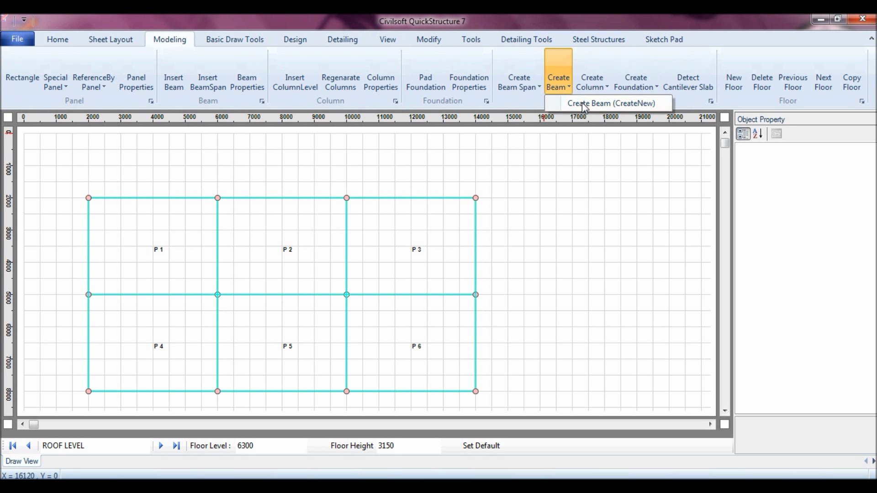
click(590, 89)
click(607, 104)
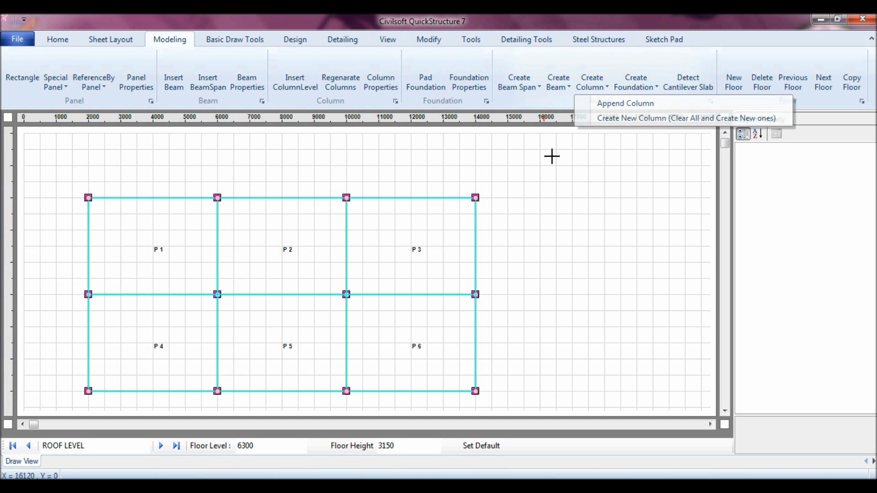
click(388, 40)
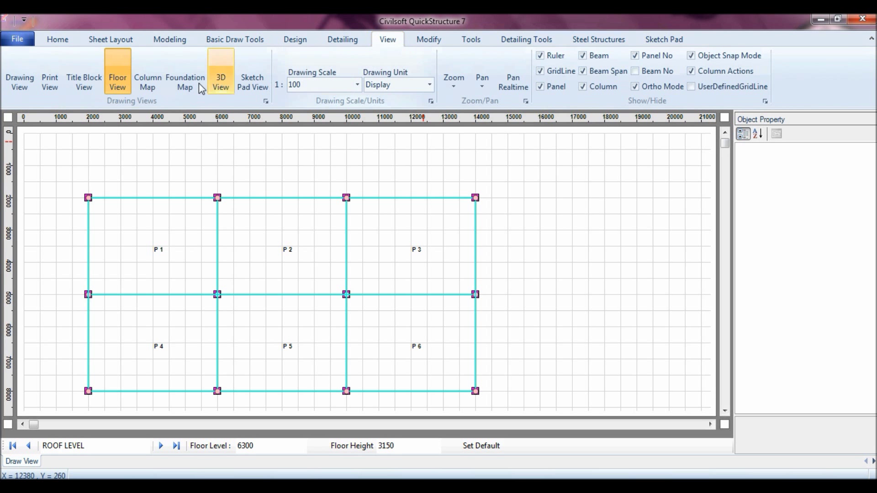
click(221, 81)
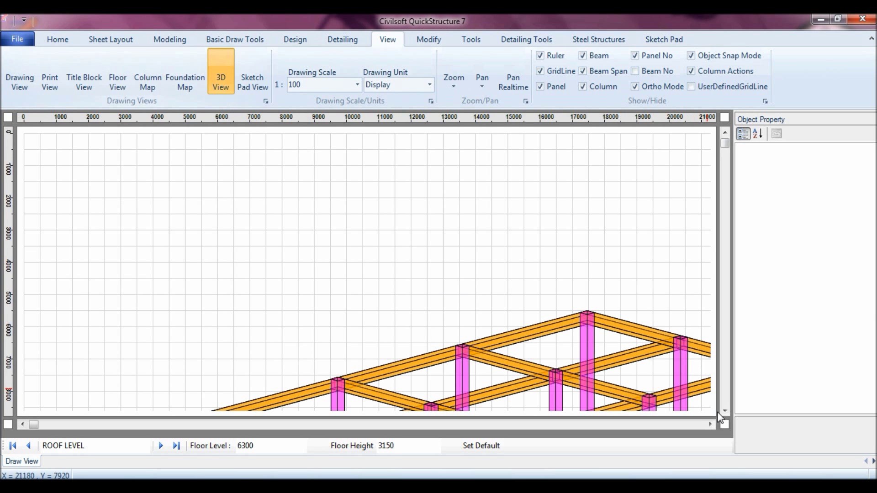
click(726, 410)
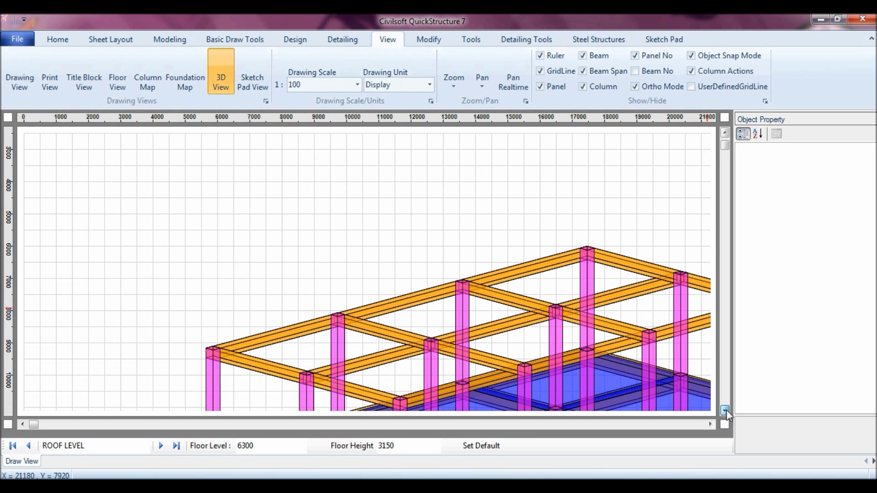
drag(727, 410, 729, 410)
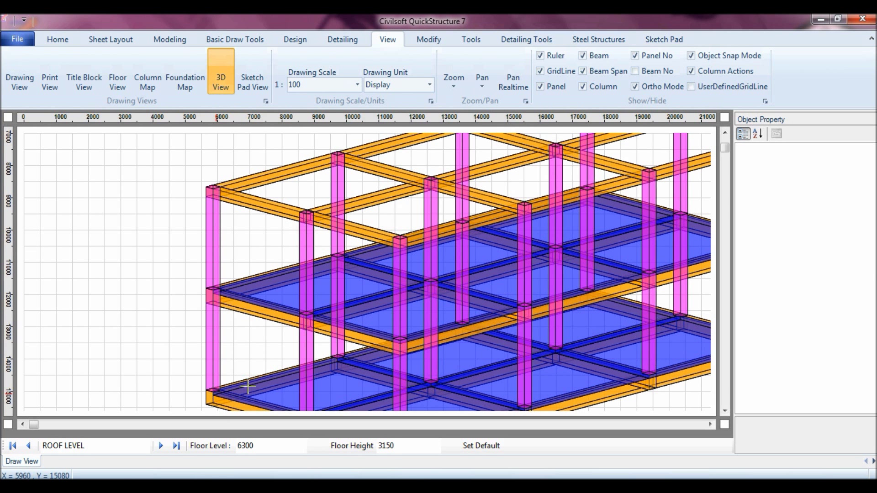
click(725, 137)
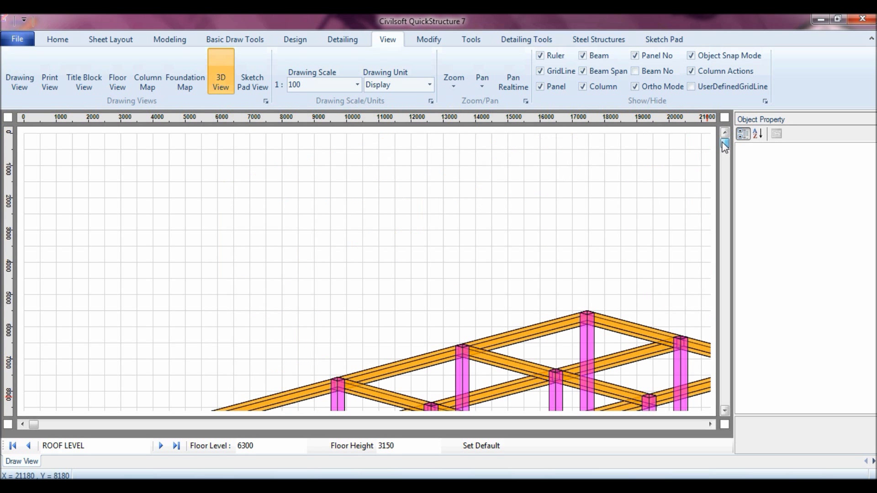
click(172, 40)
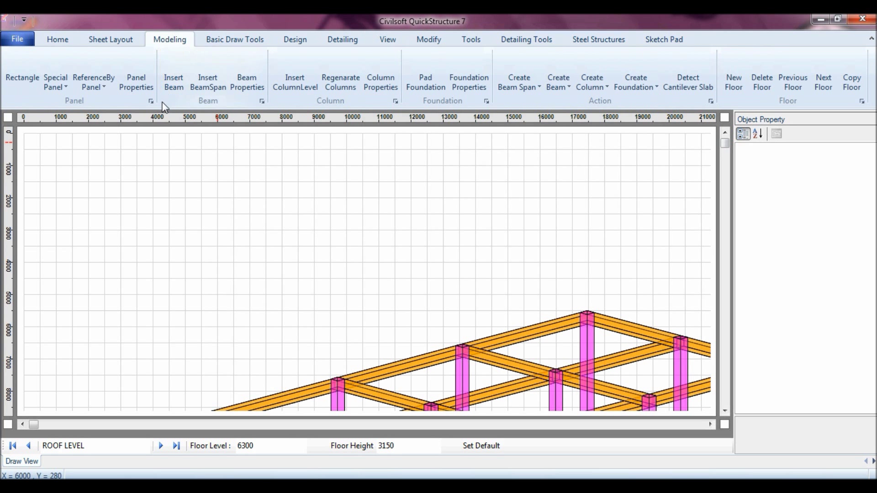
click(387, 39)
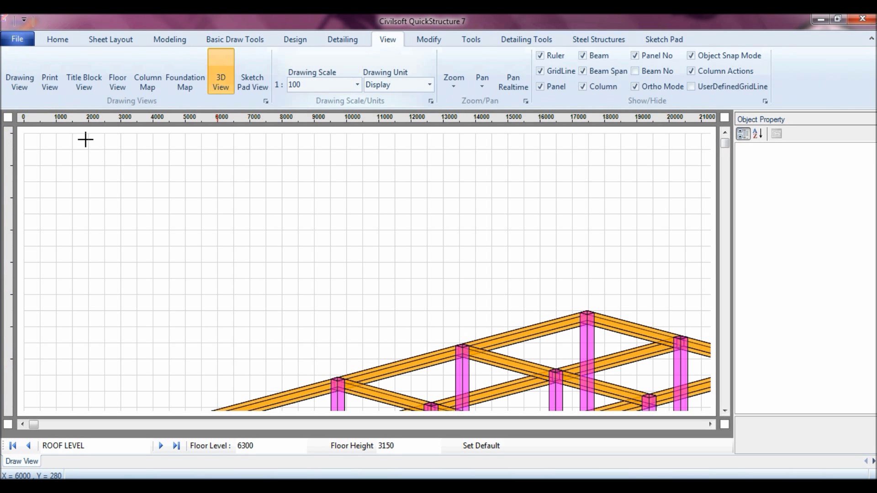
click(117, 81)
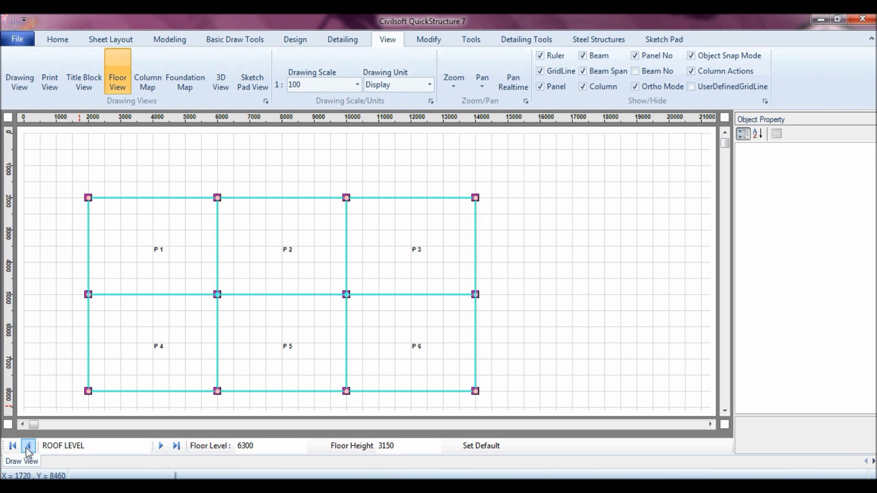
Step down through the floors to GROUND FLOOR and back up to ROOF LEVEL
click(27, 447)
click(28, 446)
click(162, 447)
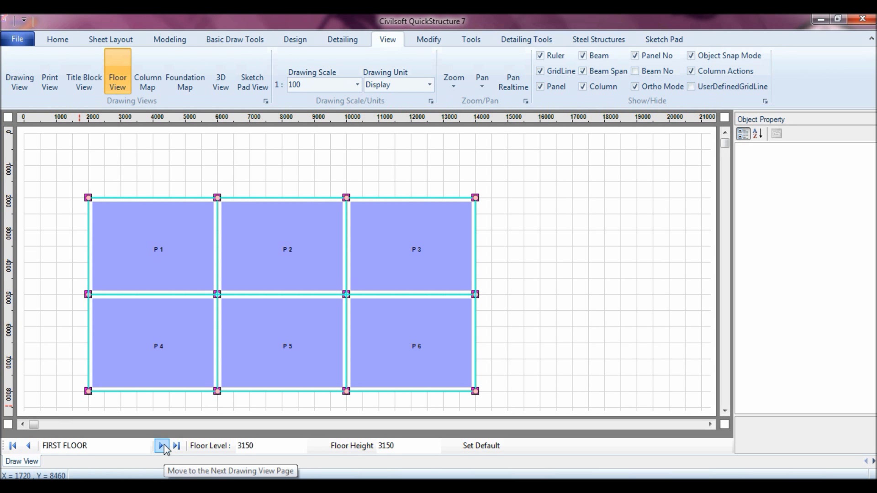
click(162, 447)
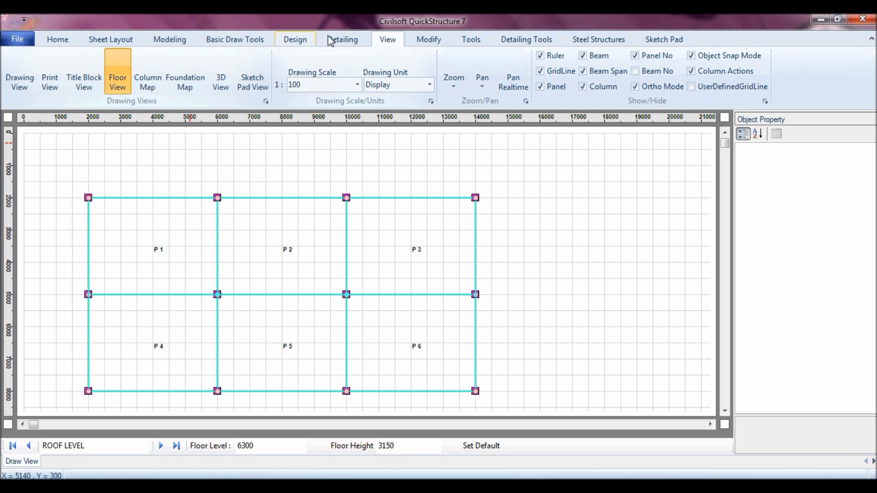
Calculate loads, analyse and design the whole structure, then move to FIRST FLOOR
click(296, 41)
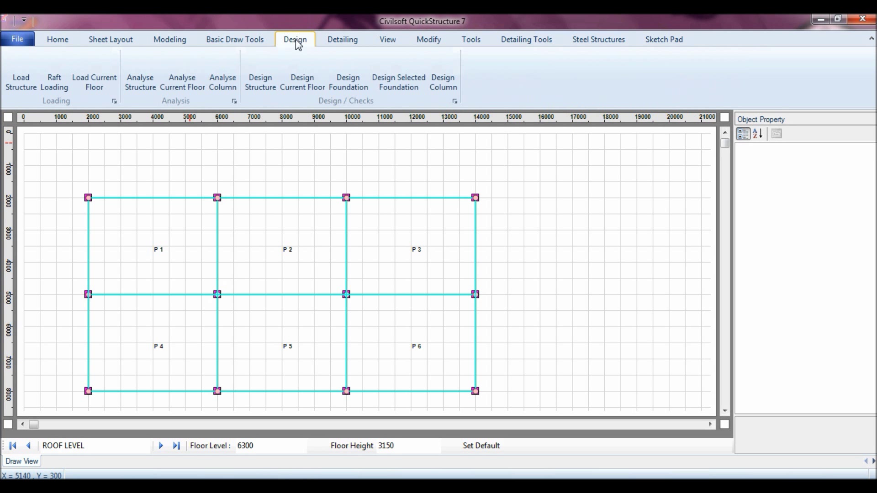
click(22, 80)
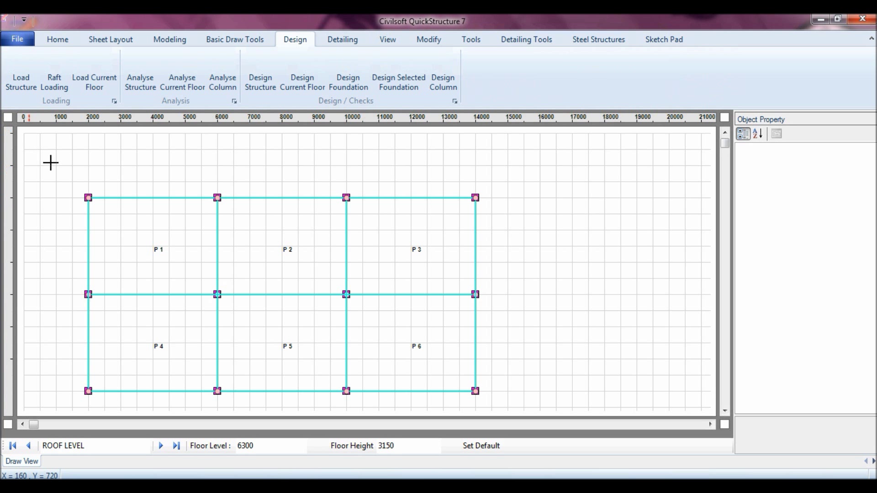
click(142, 85)
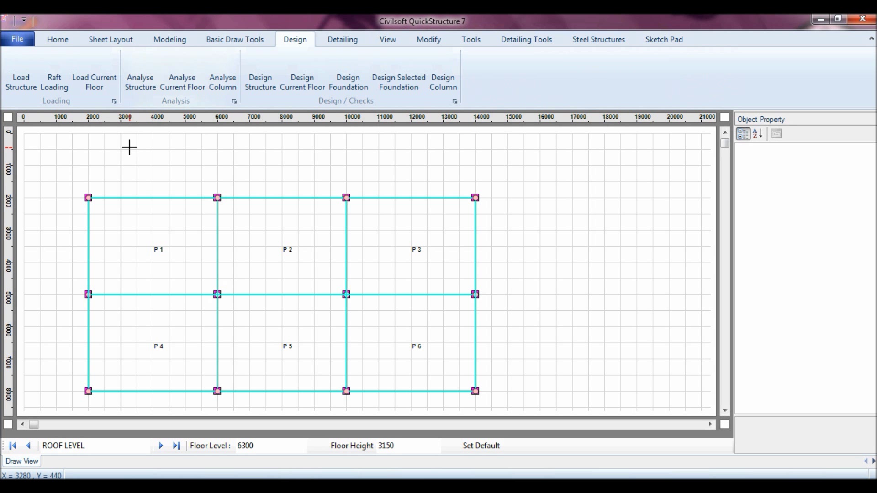
click(260, 80)
click(29, 446)
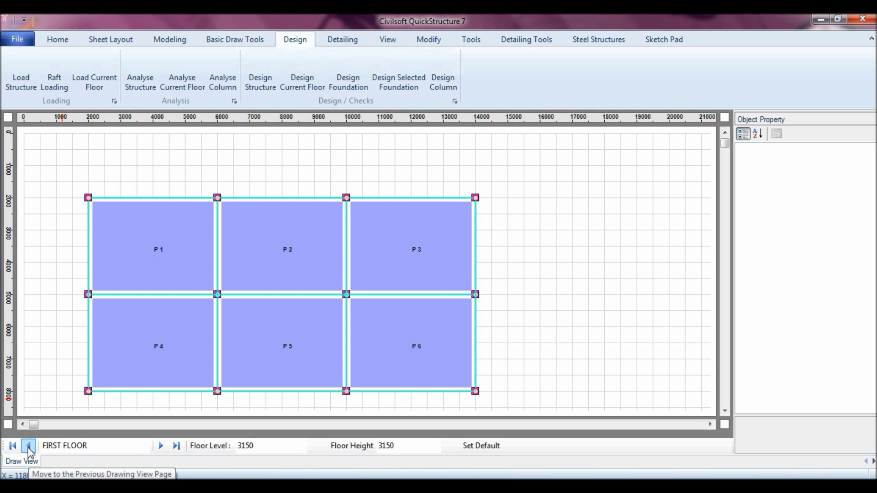
Create a new drawing grid for the first-floor plan, lettered along X and numbered along Y
click(348, 41)
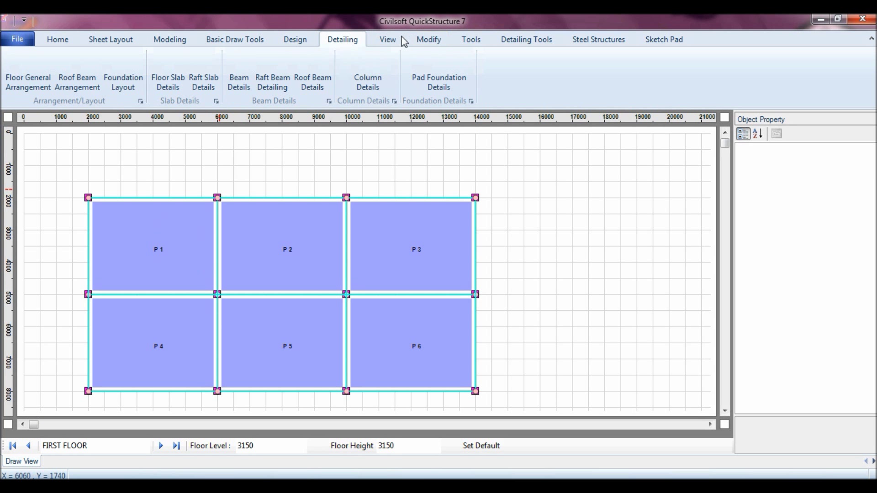
click(478, 42)
click(237, 87)
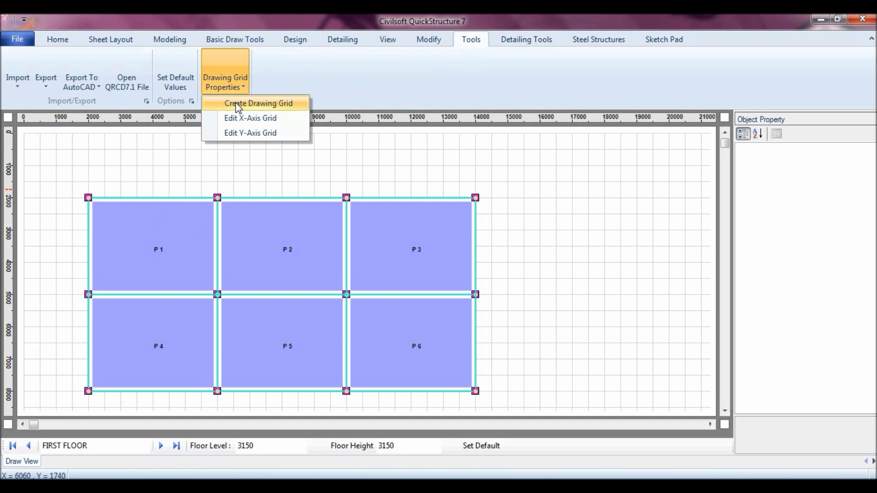
click(262, 106)
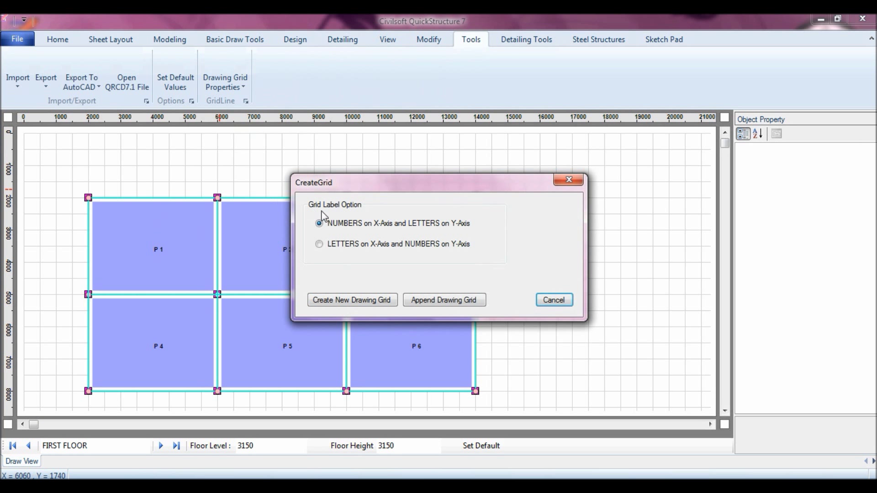
click(320, 246)
click(348, 300)
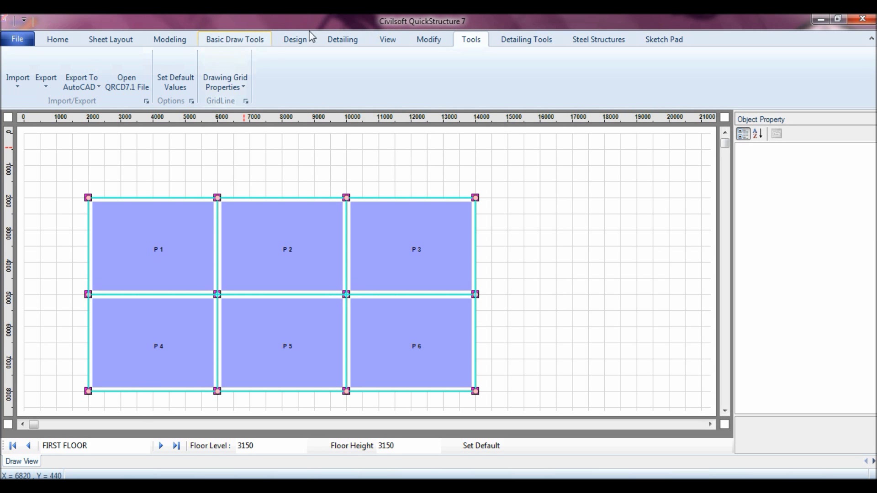
click(346, 40)
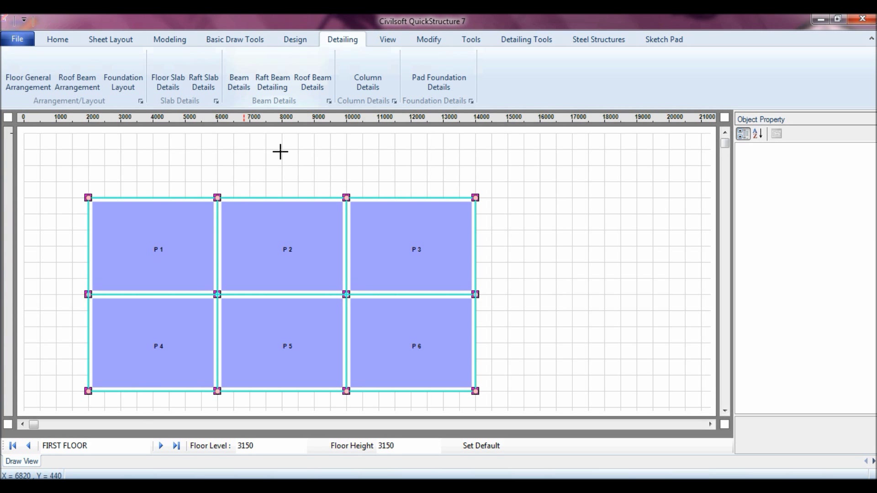
Generate the beam reinforcement detail drawings and scroll through the sheet
click(241, 84)
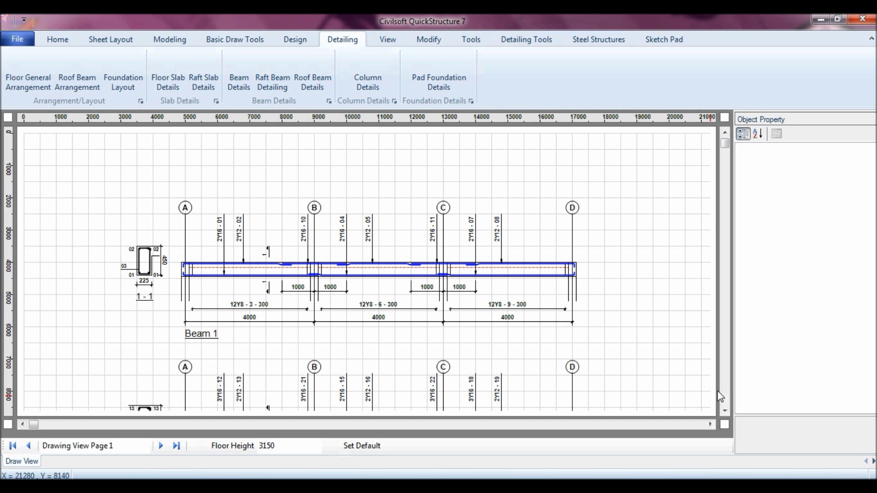
drag(725, 411, 724, 406)
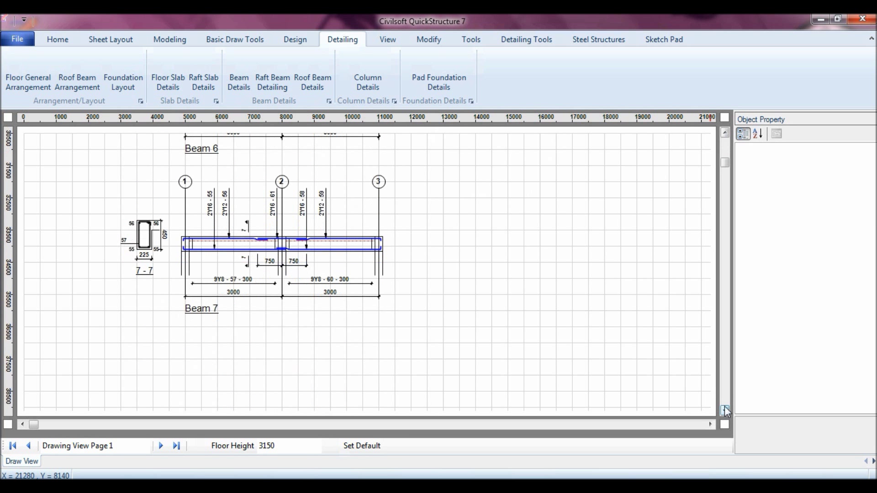
mouse_move(728, 166)
mouse_down()
mouse_move(722, 146)
mouse_move(715, 156)
mouse_up()
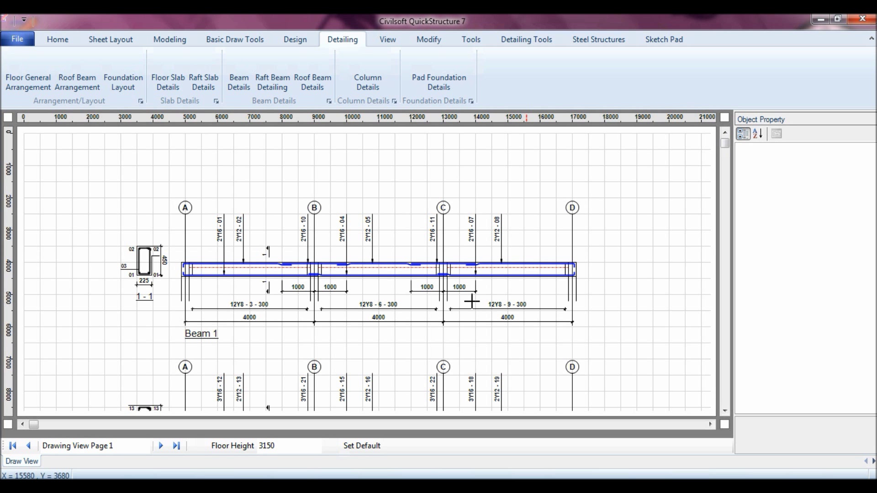
Rename the drawing page to 'FIRST FLOOR BEAM DETAILS'
triple_click(123, 446)
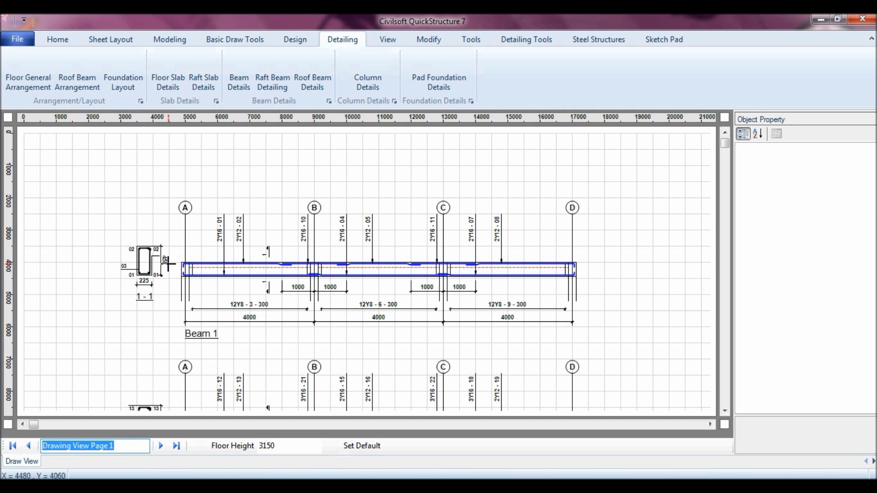
text(FIRST FLOOR BEAM DETAILS)
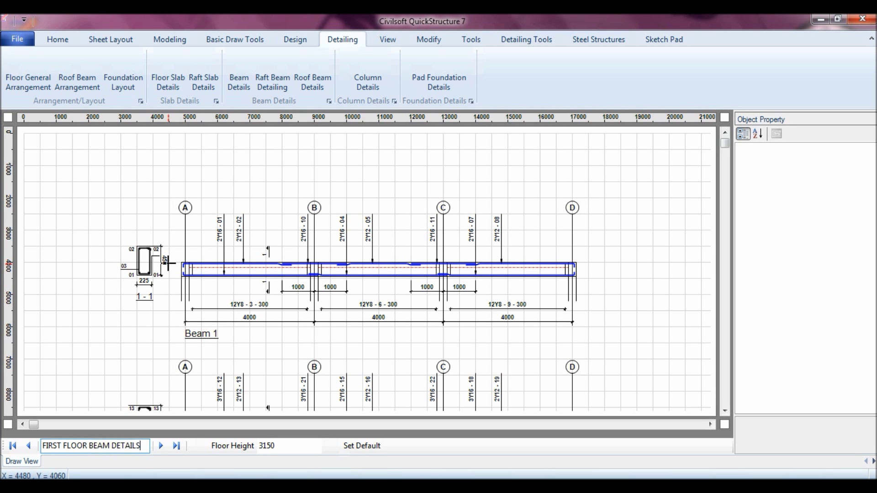
click(329, 163)
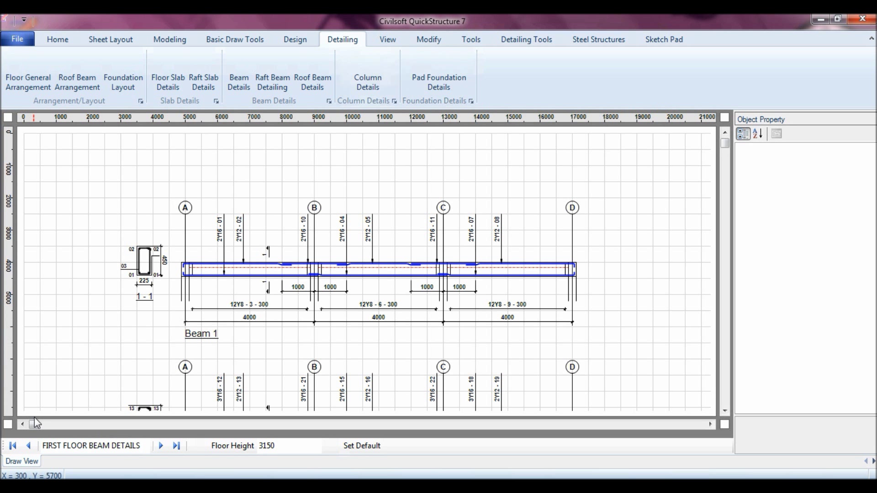
On the first-floor plan, set slab P1's edge condition to Two_Adjacent_Edges_Discontinuous
click(389, 41)
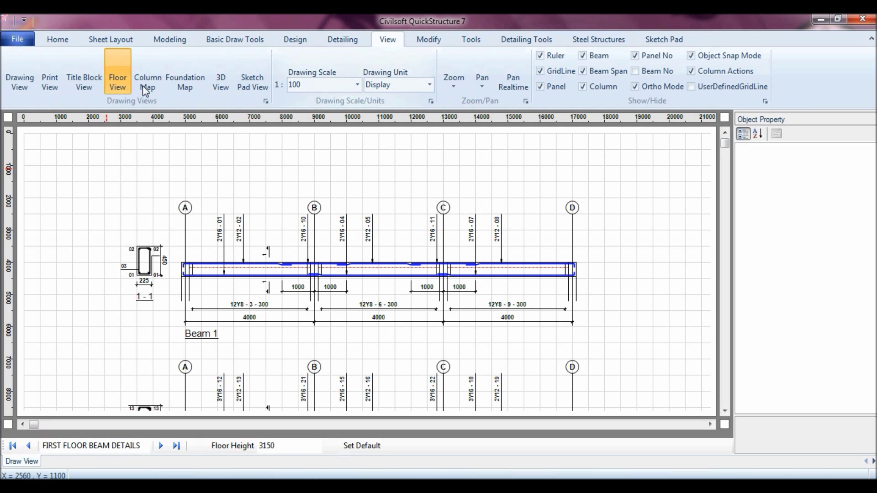
click(117, 83)
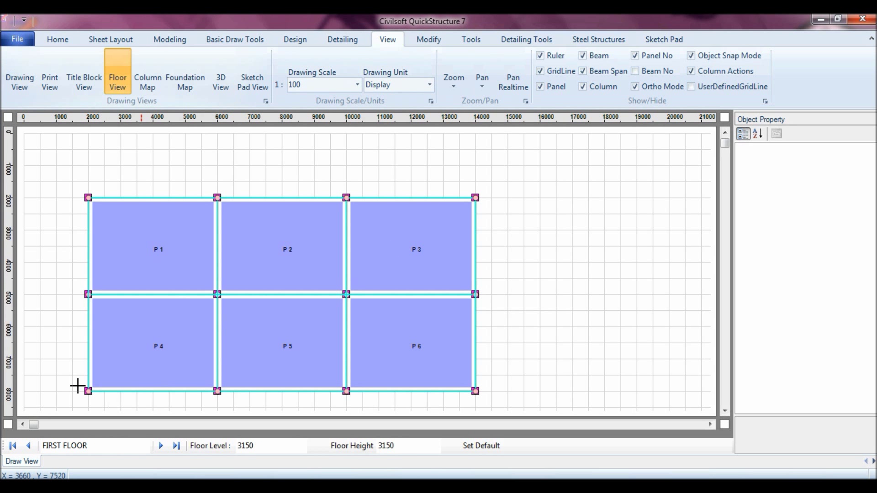
click(135, 230)
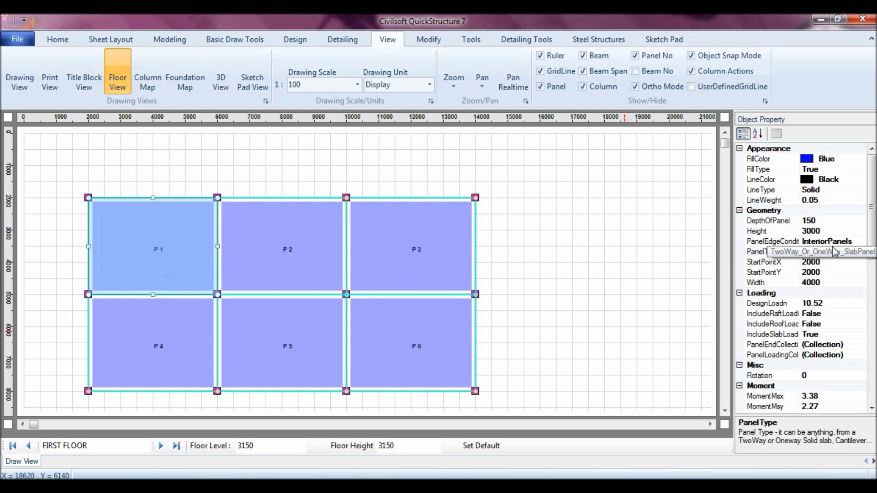
click(861, 243)
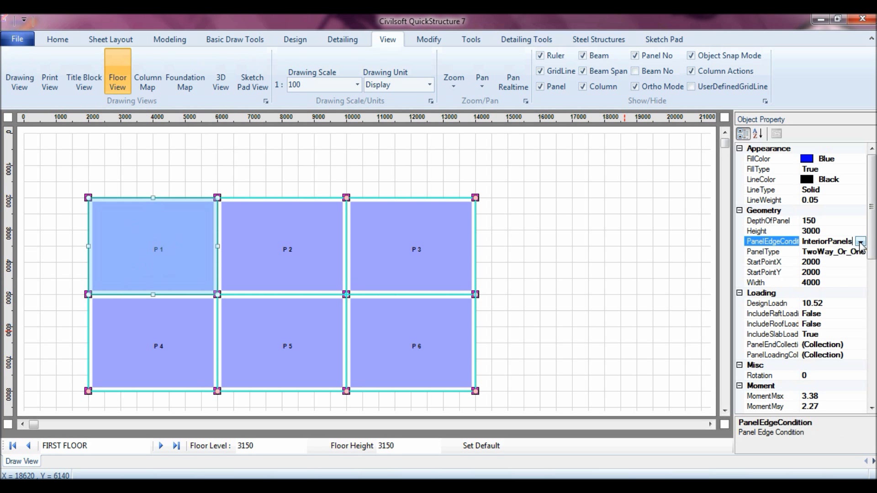
click(861, 242)
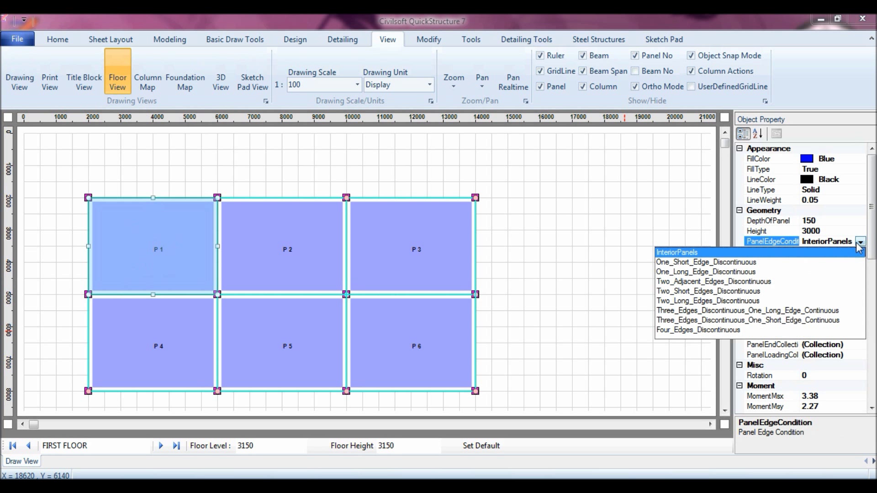
click(719, 282)
Set slab P2's edge condition to One_Long_Edge_Discontinuous
click(297, 254)
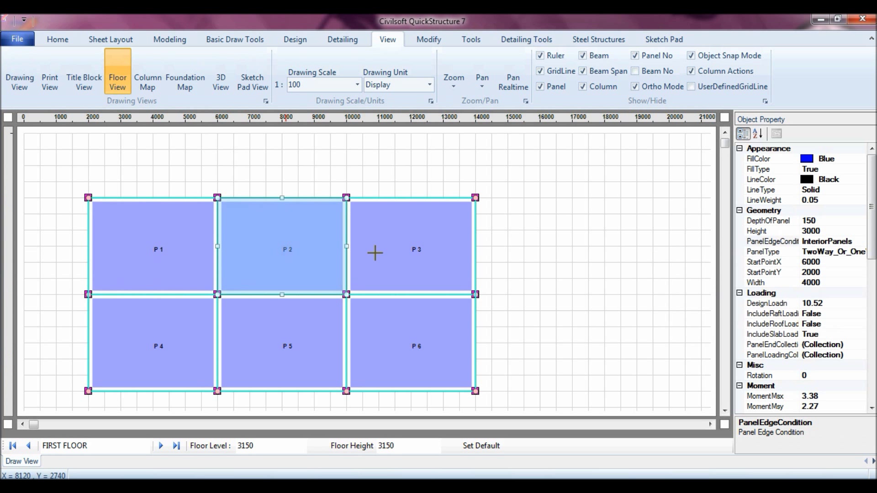
click(861, 242)
click(861, 242)
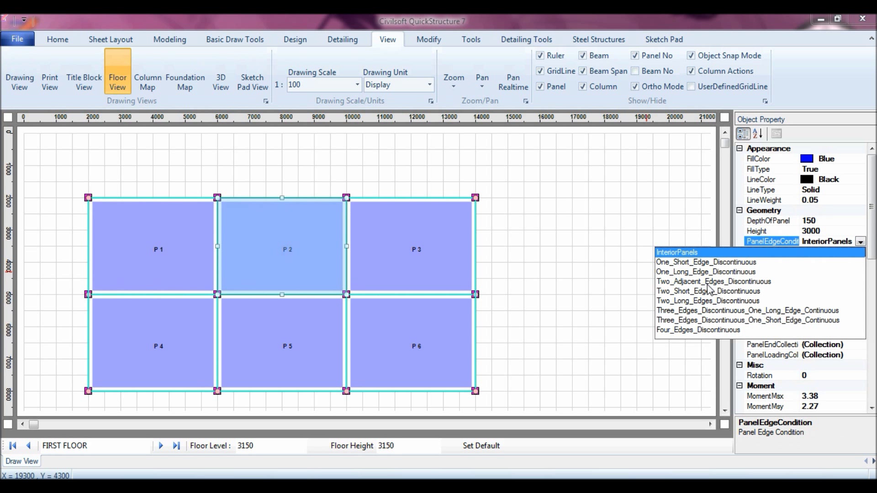
click(724, 274)
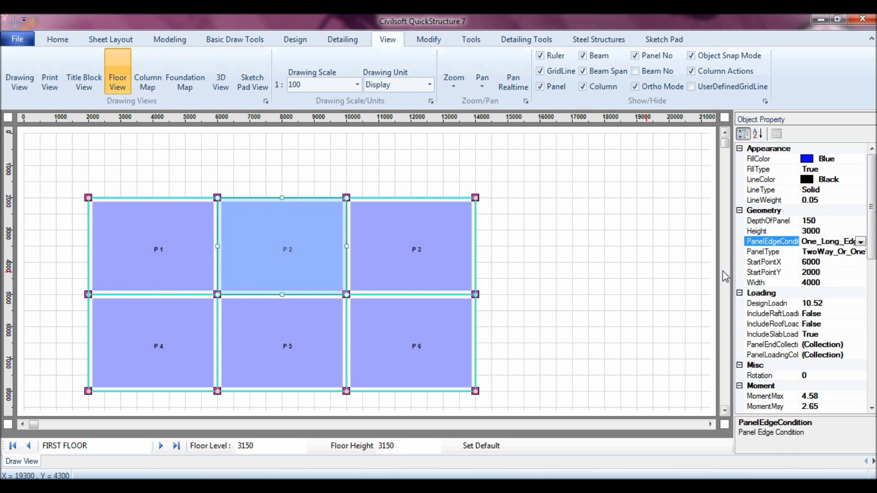
Reselect P1, check its recalculated MomentMsx, and start editing its bottom outer bar spacing
click(138, 259)
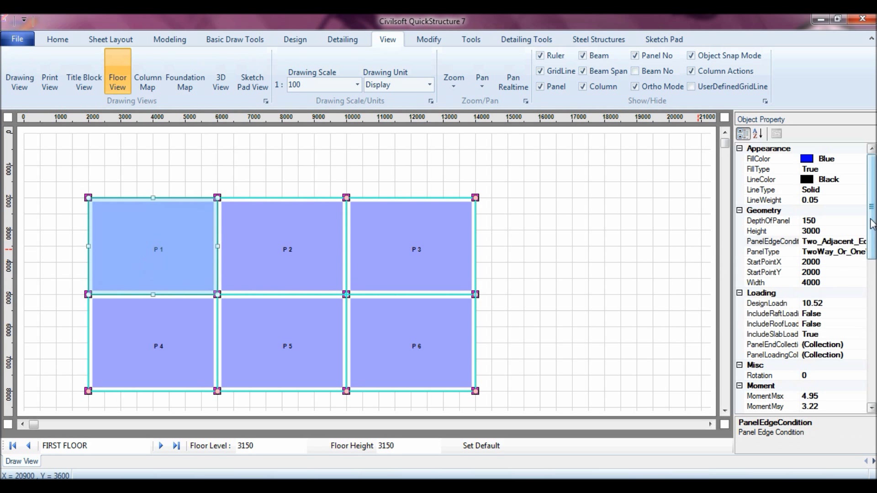
drag(874, 223, 874, 295)
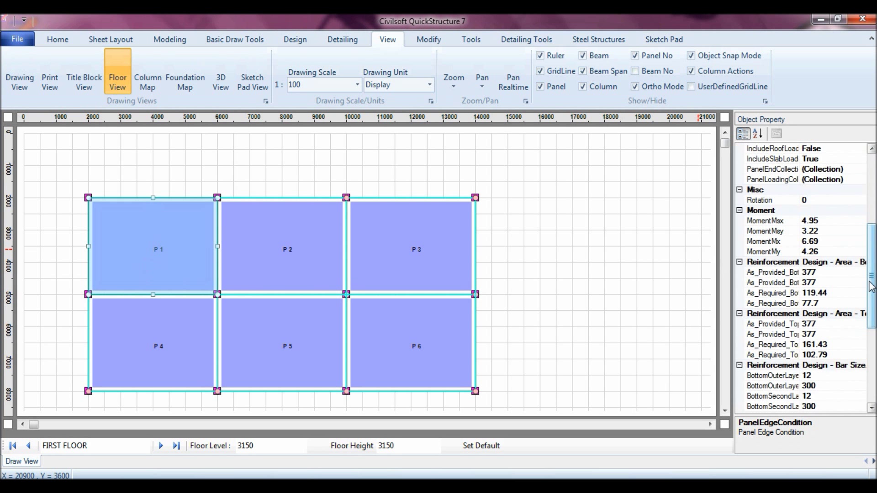
click(833, 224)
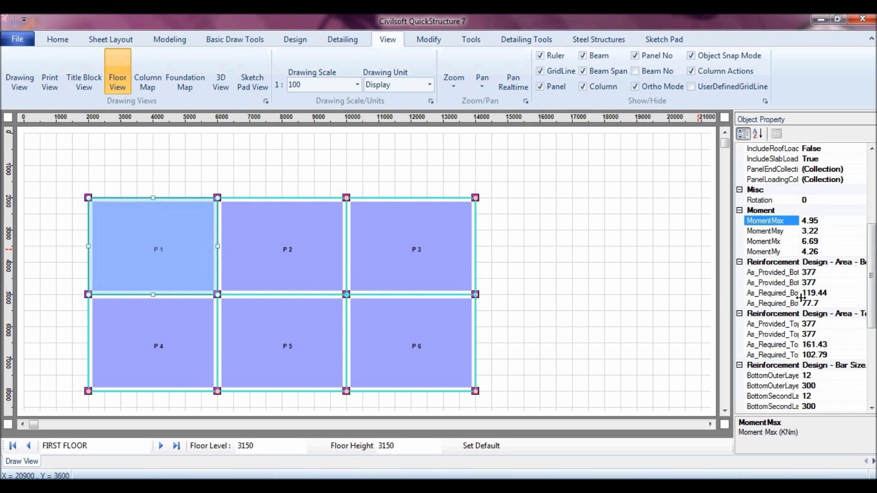
scroll(801, 297, down, 2)
scroll(841, 319, down, 4)
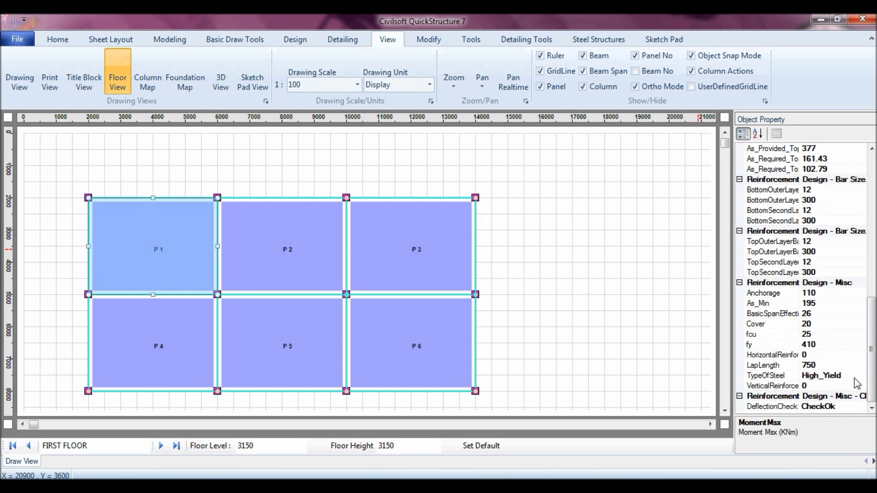
click(824, 202)
Give P1 bar spacings of 200 outer and 250 second layer, top and bottom
text(2)
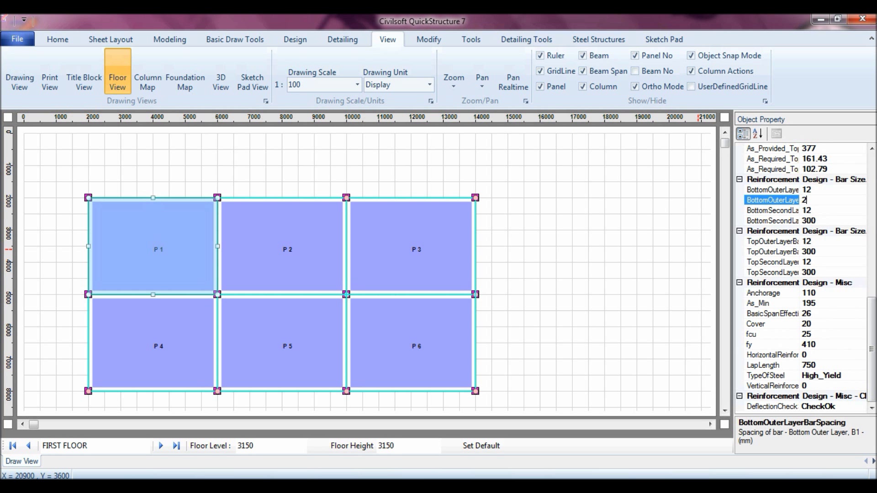
click(826, 220)
text(250)
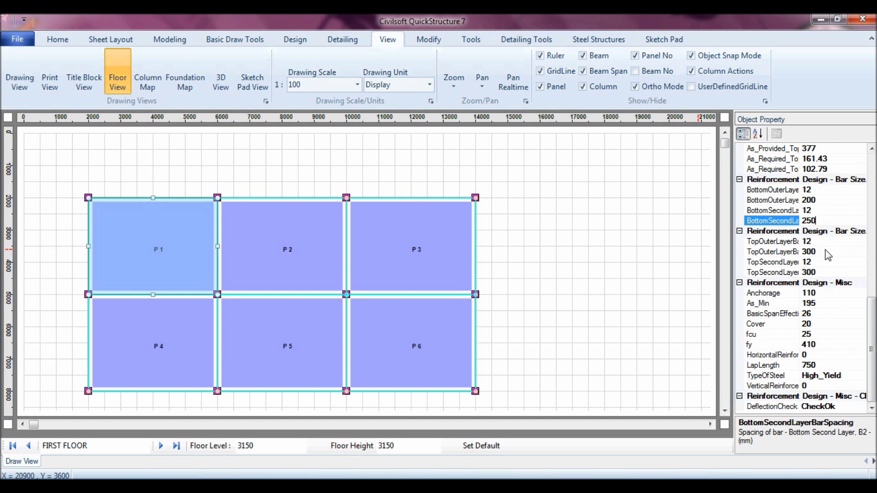
click(827, 251)
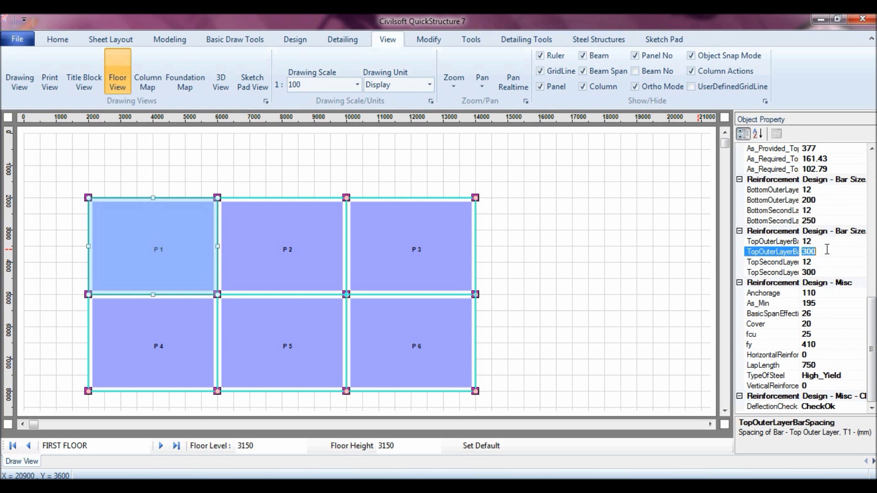
text(200)
click(822, 273)
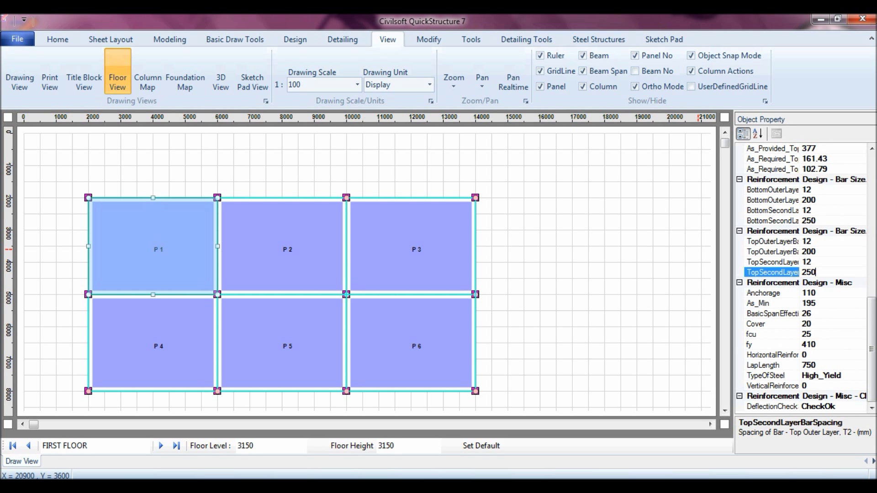
text(250)
click(824, 251)
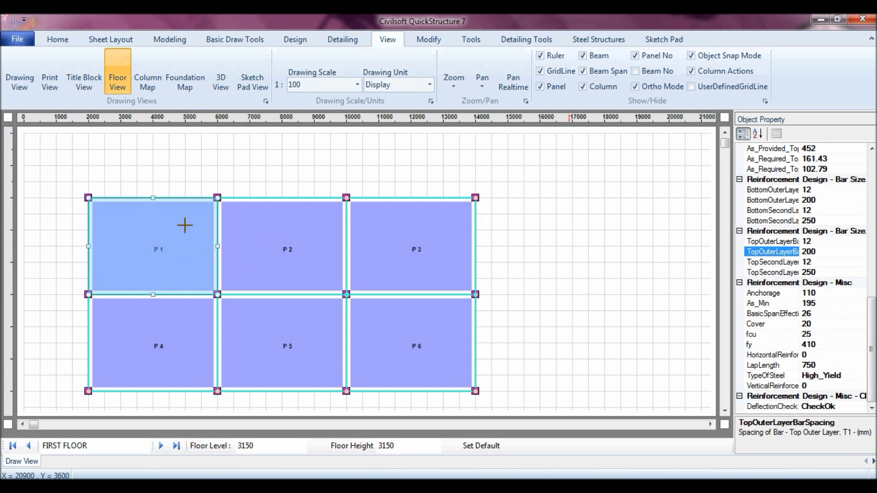
Review panel P2's 300 mm reinforcement values for comparison, then deselect it
click(288, 223)
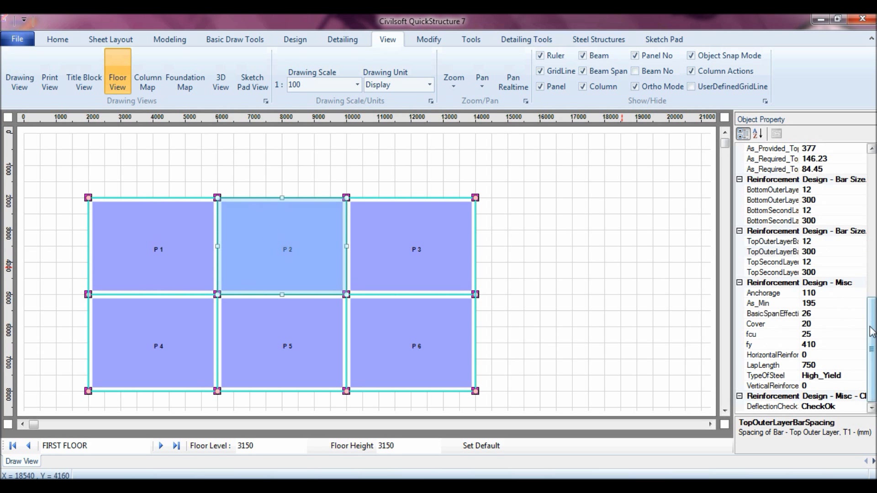
scroll(804, 274, up, 5)
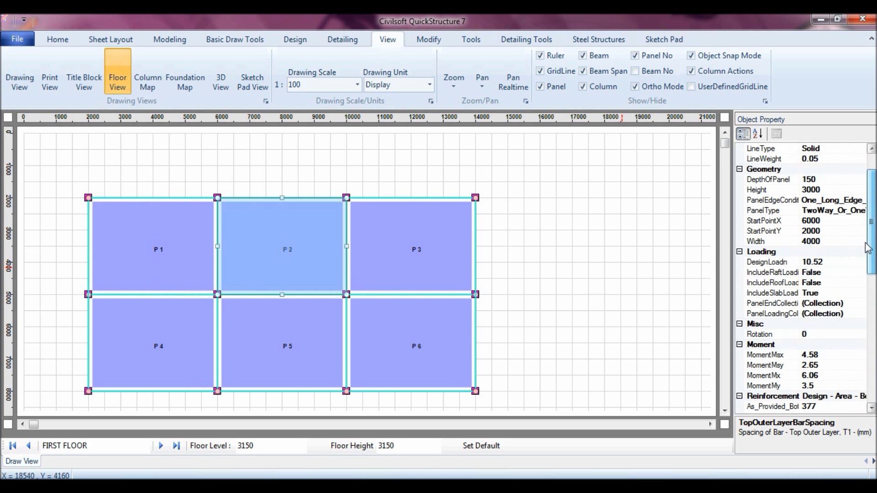
drag(872, 231, 873, 361)
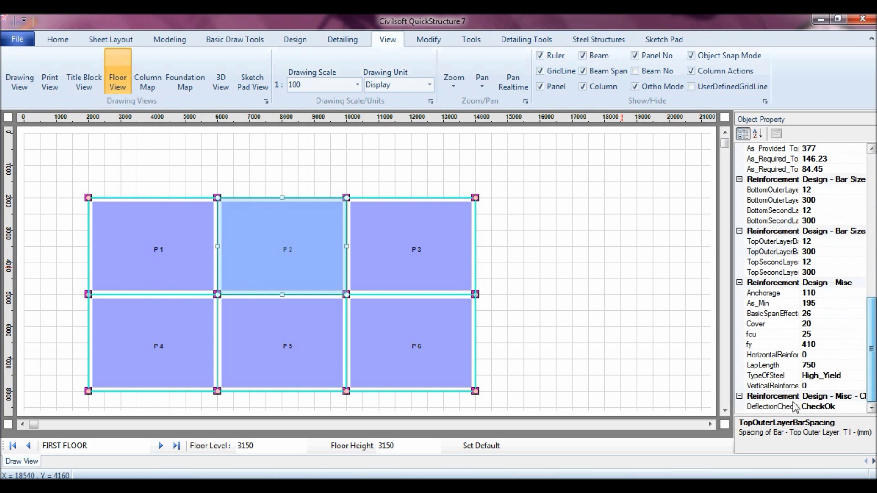
drag(872, 379, 871, 338)
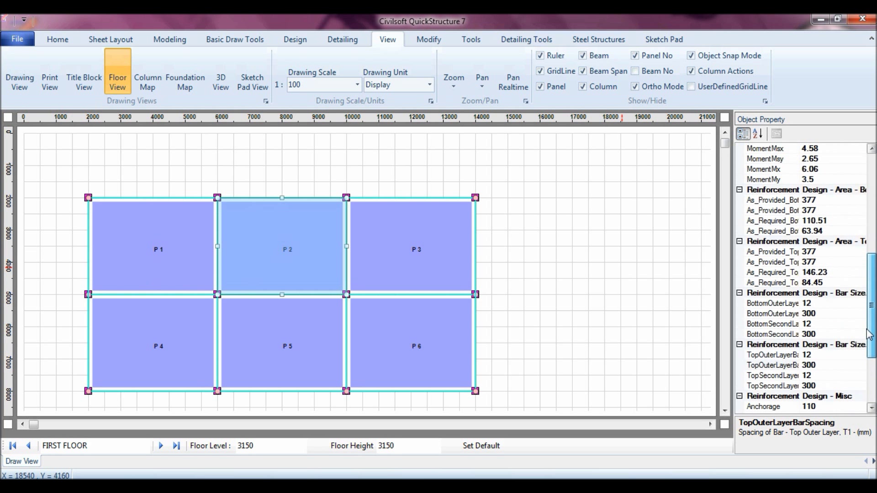
click(388, 151)
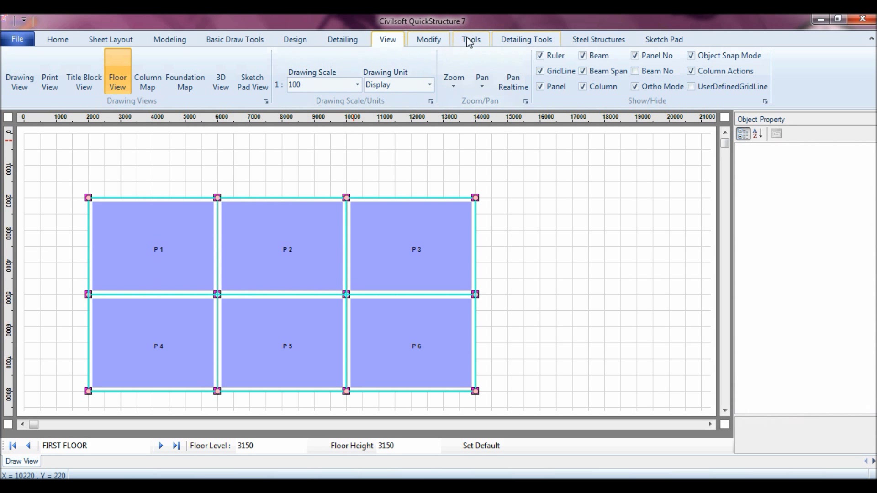
Copy P1's panel properties to panels P2 through P6 with Match Panel Properties
click(429, 40)
click(165, 79)
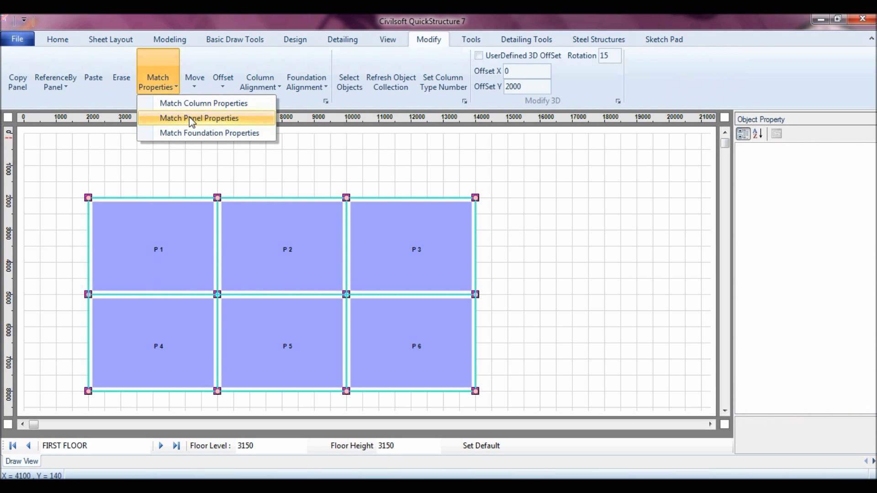
click(197, 118)
click(162, 236)
click(255, 239)
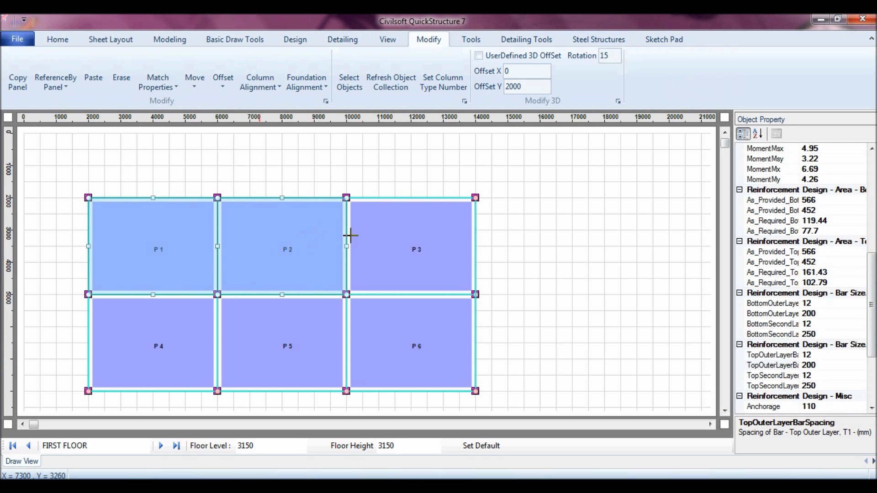
click(375, 235)
click(277, 327)
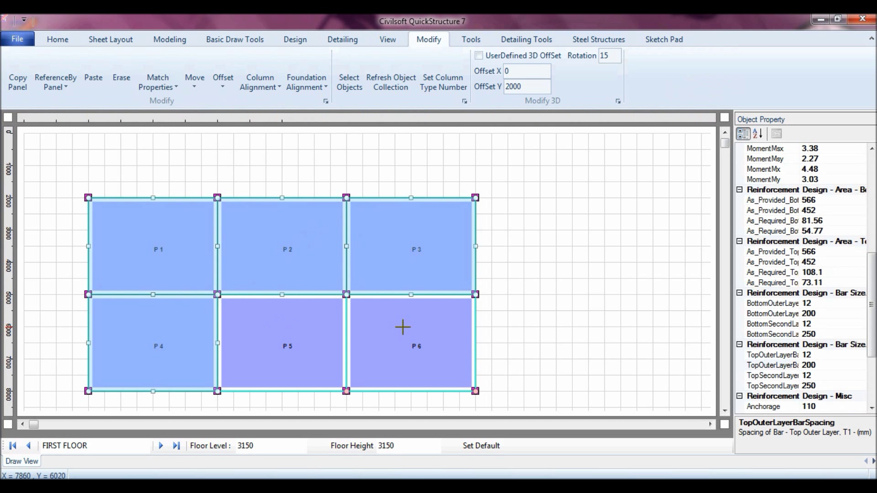
click(403, 327)
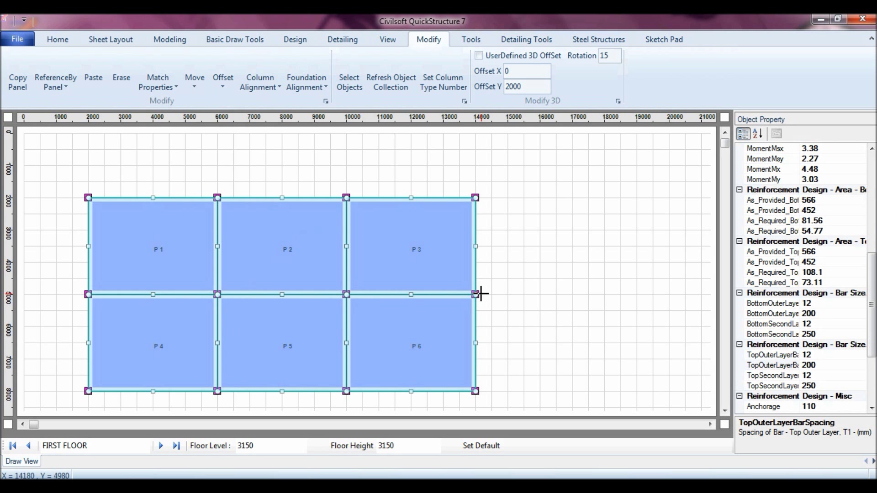
Confirm panel P6 now lists 200 mm outer and 250 mm second-layer spacings
click(599, 296)
click(462, 320)
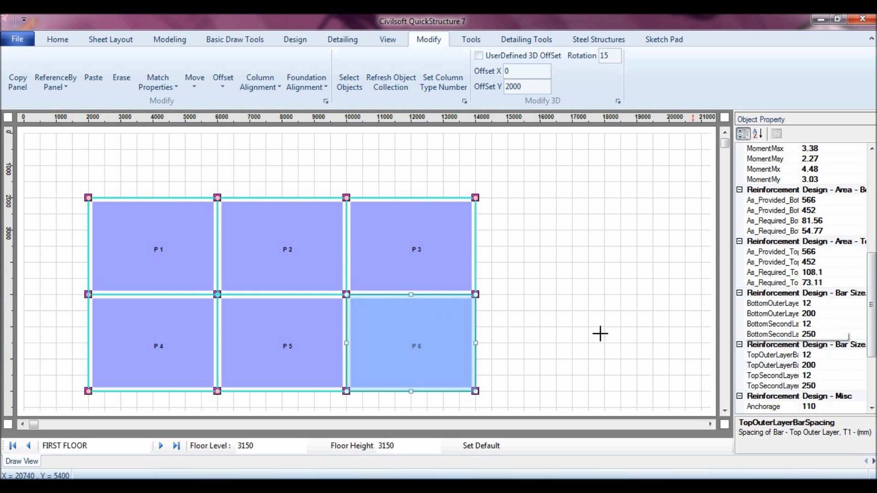
click(529, 238)
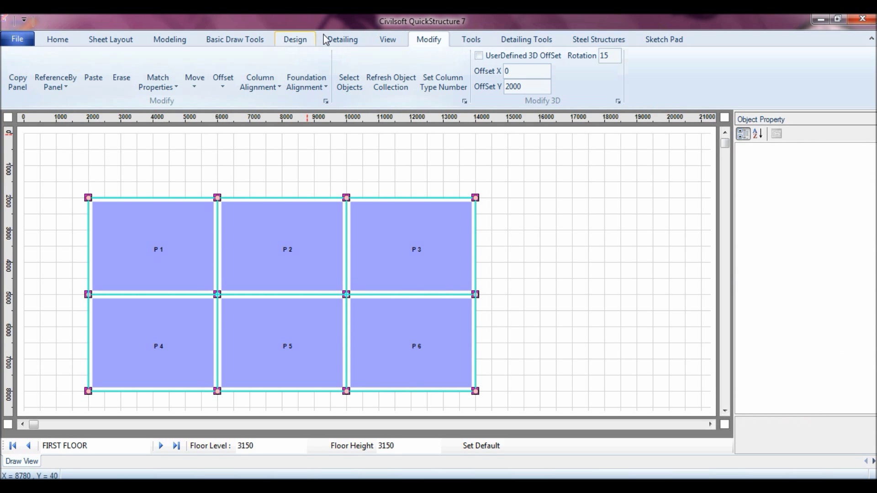
click(343, 41)
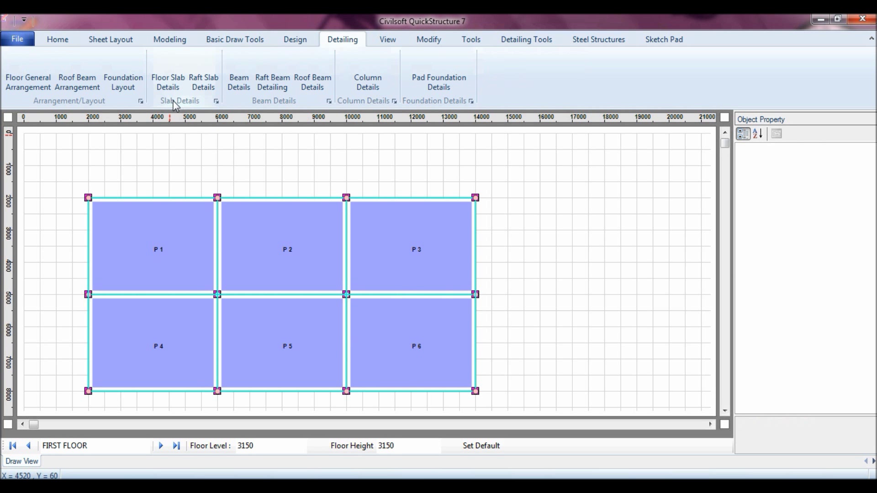
Generate the first-floor slab reinforcement drawing on Page 2, inspect it, and return to the floor plan
click(168, 88)
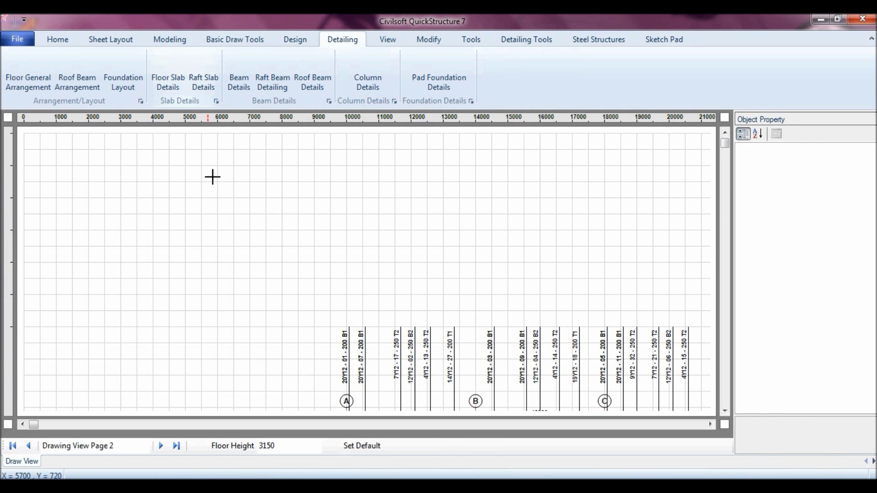
click(725, 412)
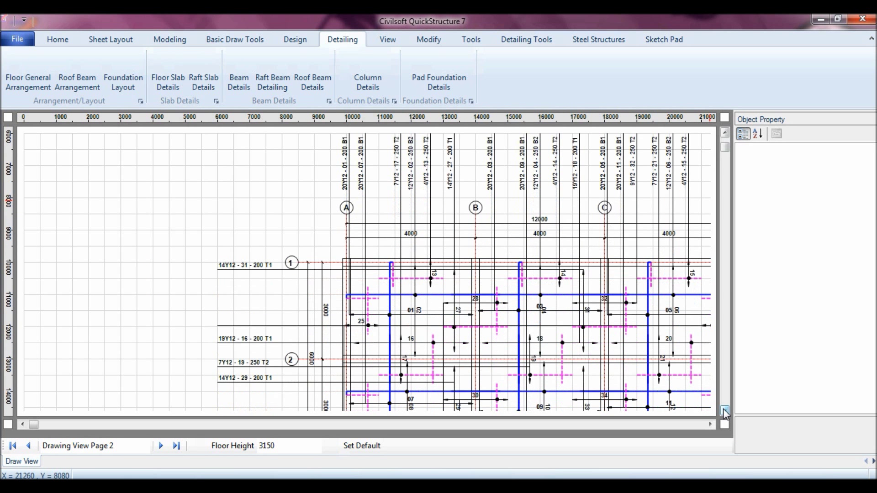
click(711, 424)
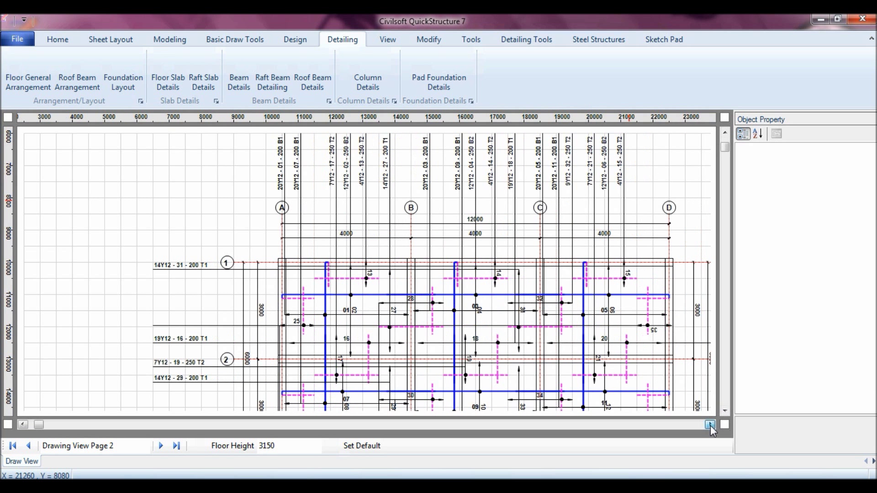
click(726, 133)
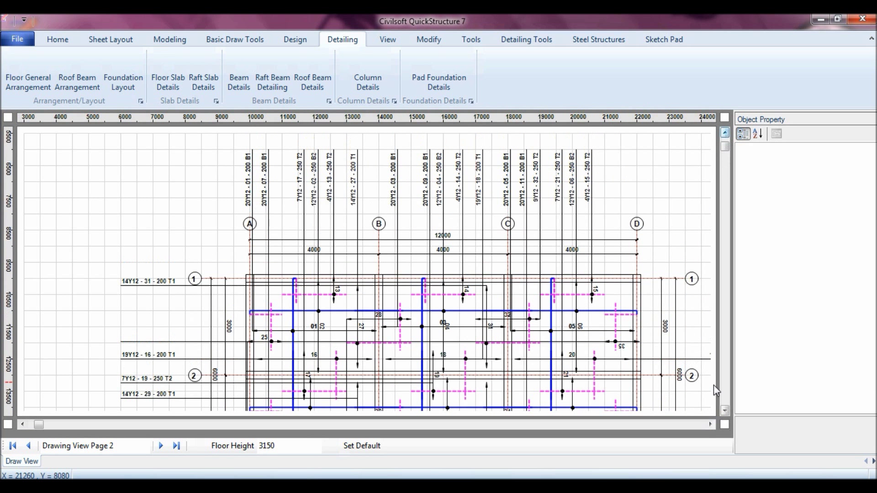
click(711, 425)
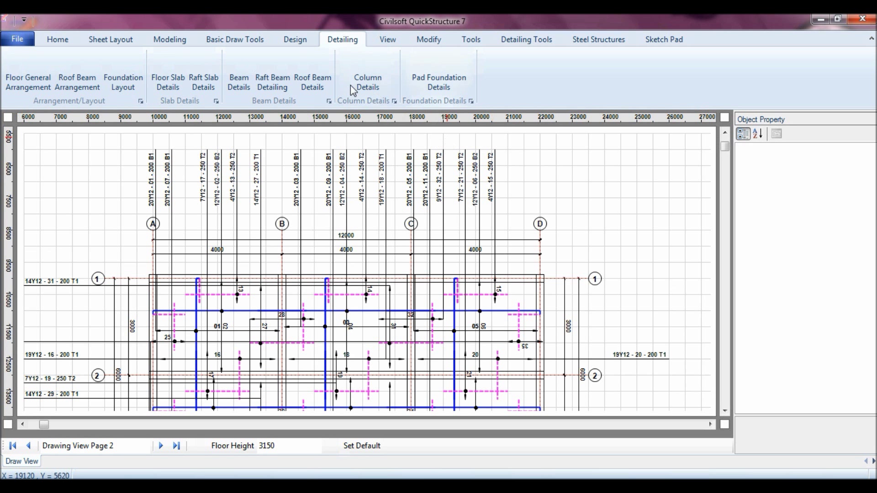
click(388, 40)
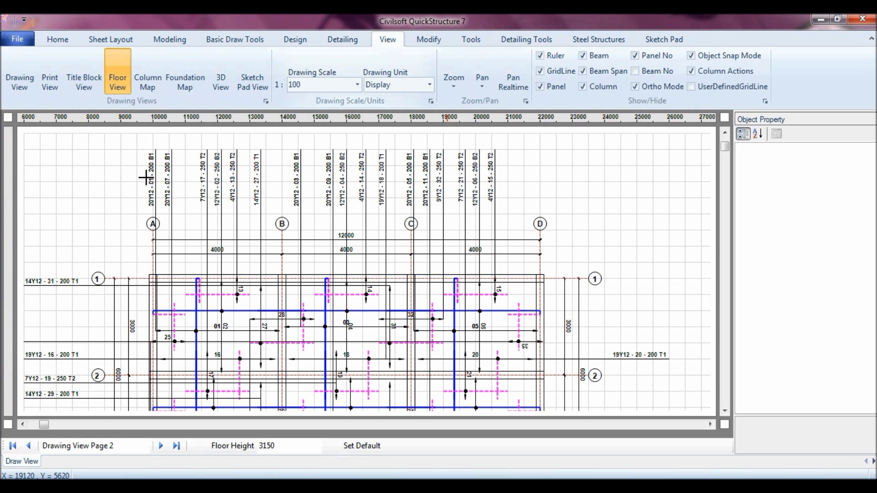
click(117, 77)
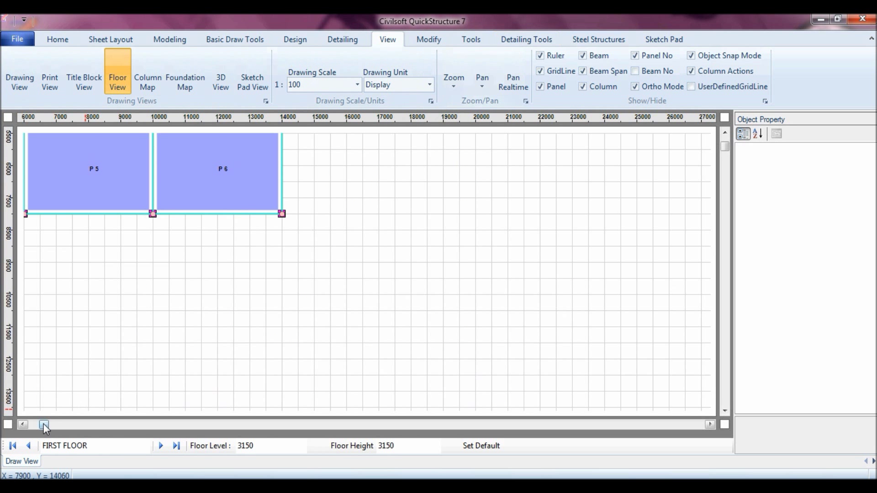
Review the Detailing Tools option settings
drag(44, 425, 33, 425)
drag(725, 146, 725, 143)
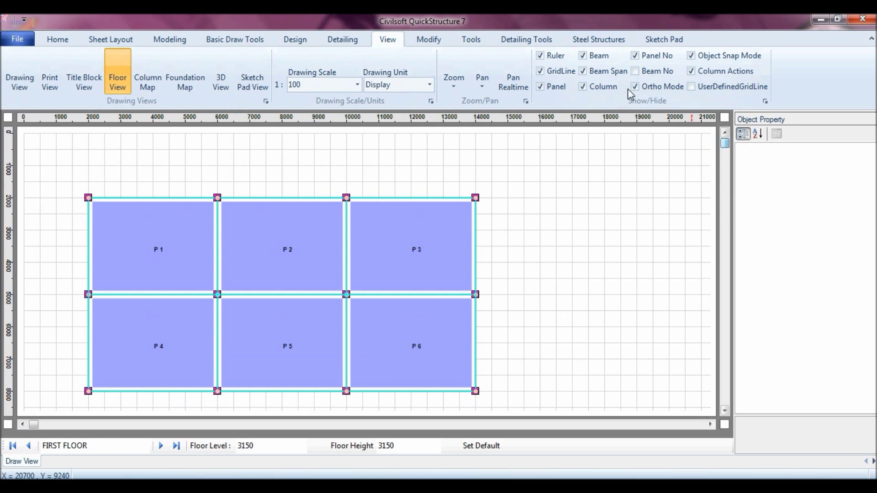
click(509, 39)
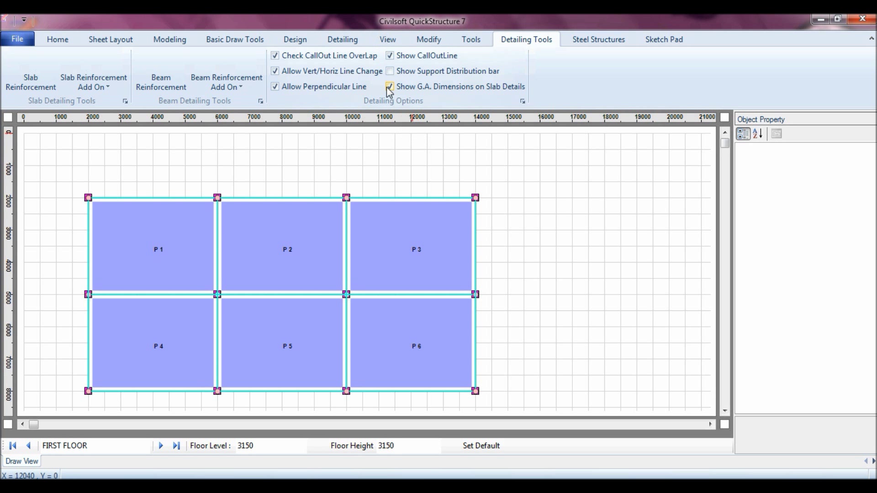
Regenerate the floor slab reinforcement details as Drawing View Page 3 and scroll to the plan
click(351, 45)
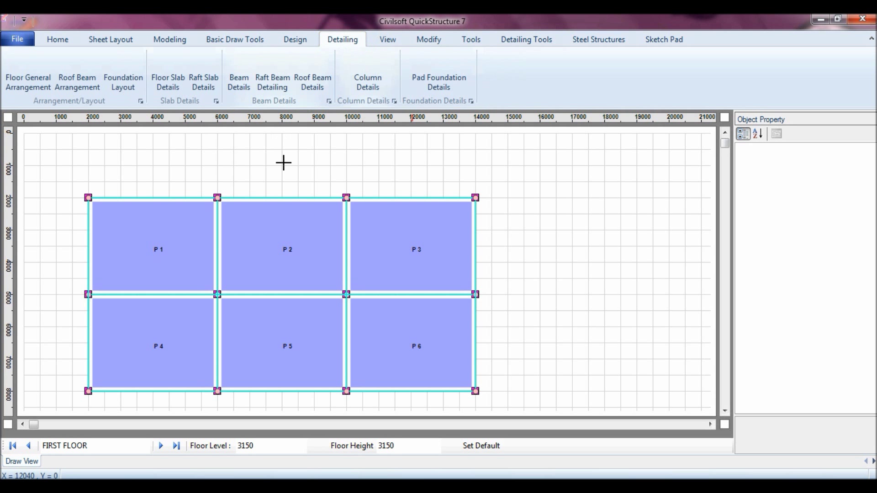
click(173, 84)
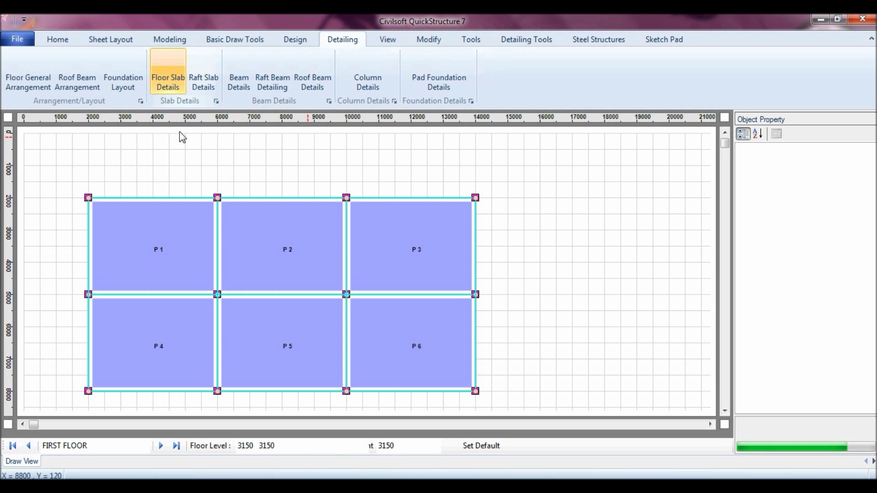
click(725, 411)
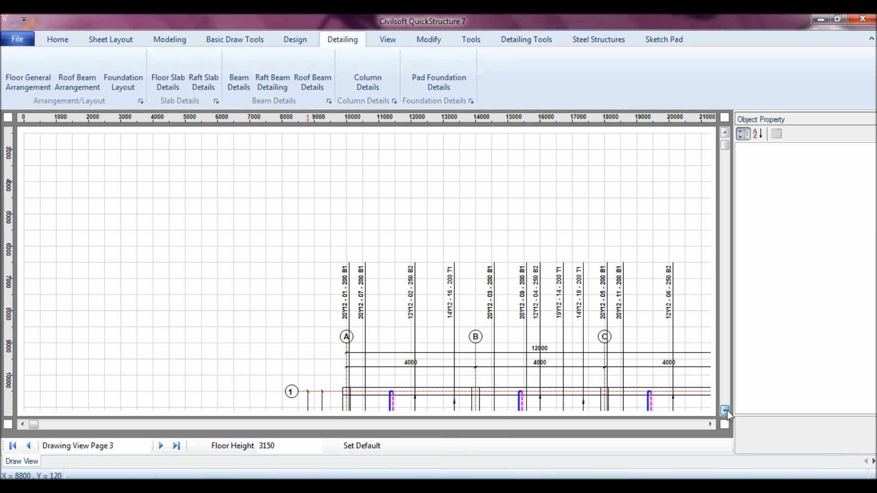
click(725, 411)
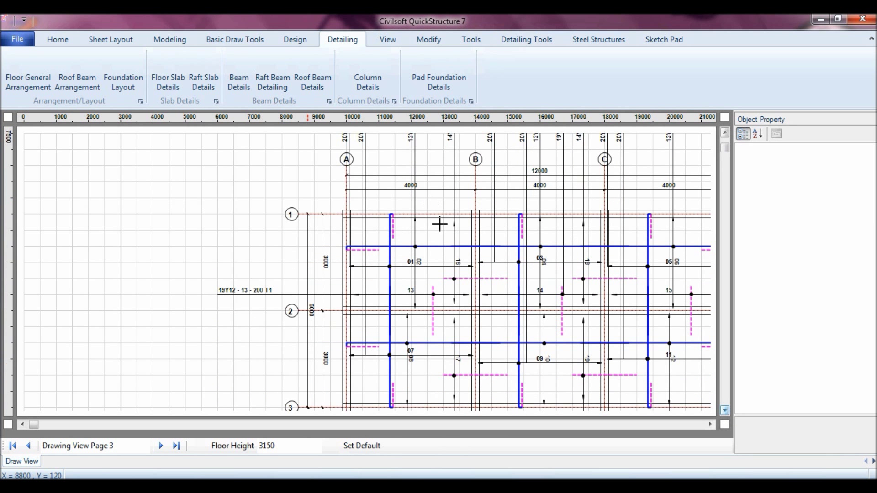